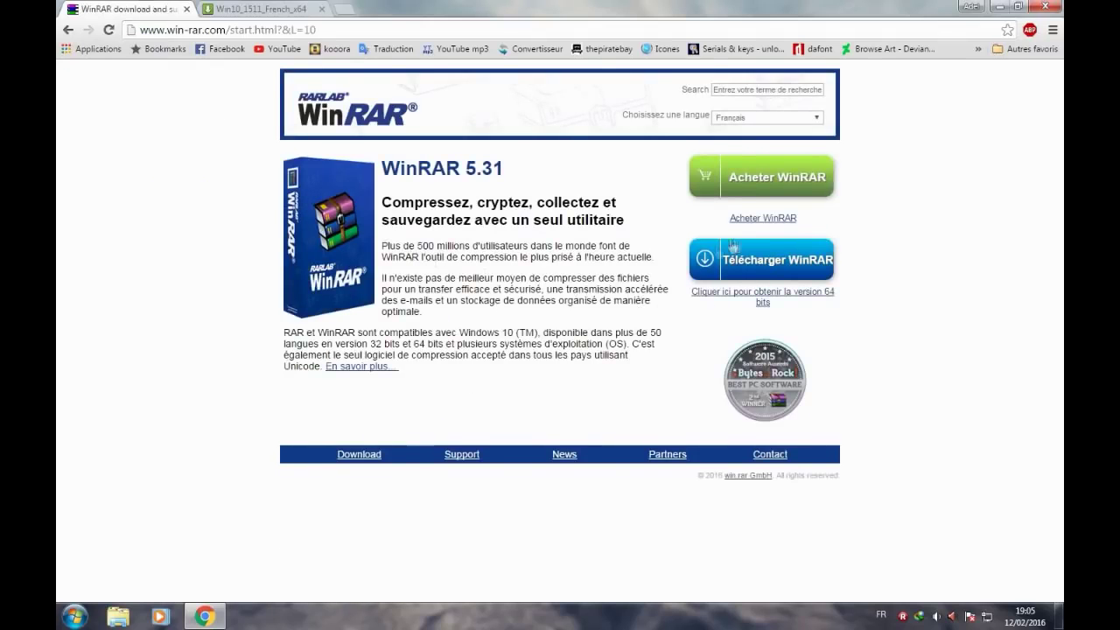
# Step: Download the French 64-bit WinRAR 5.31 installer from the WinRAR website's download page
pyautogui.click(376, 454)
pyautogui.scroll(-10, 349, 446)
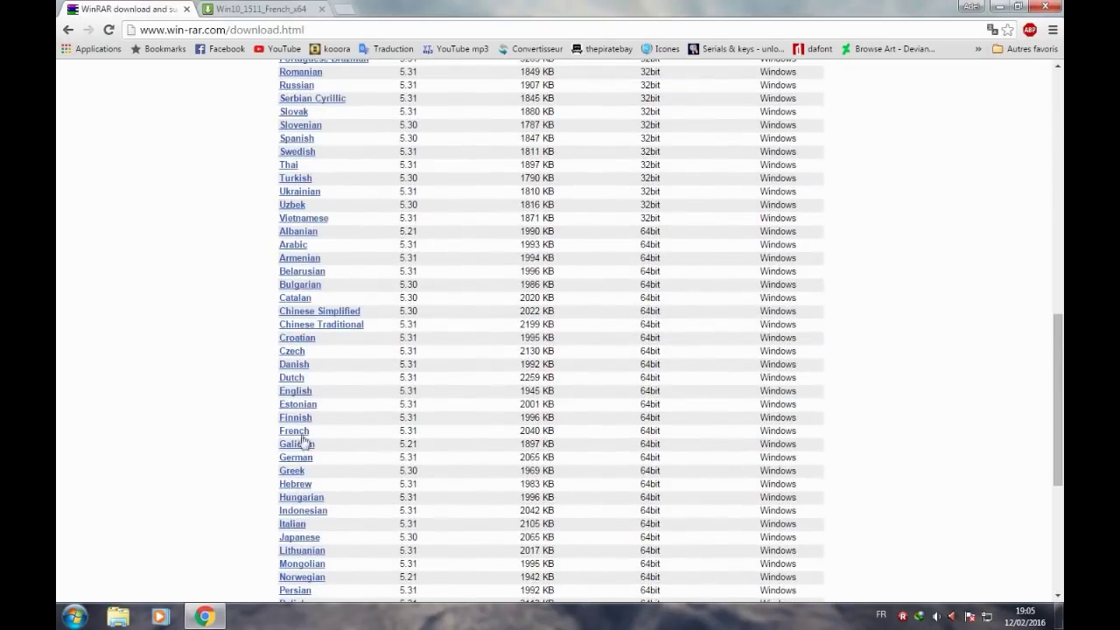
pyautogui.click(298, 431)
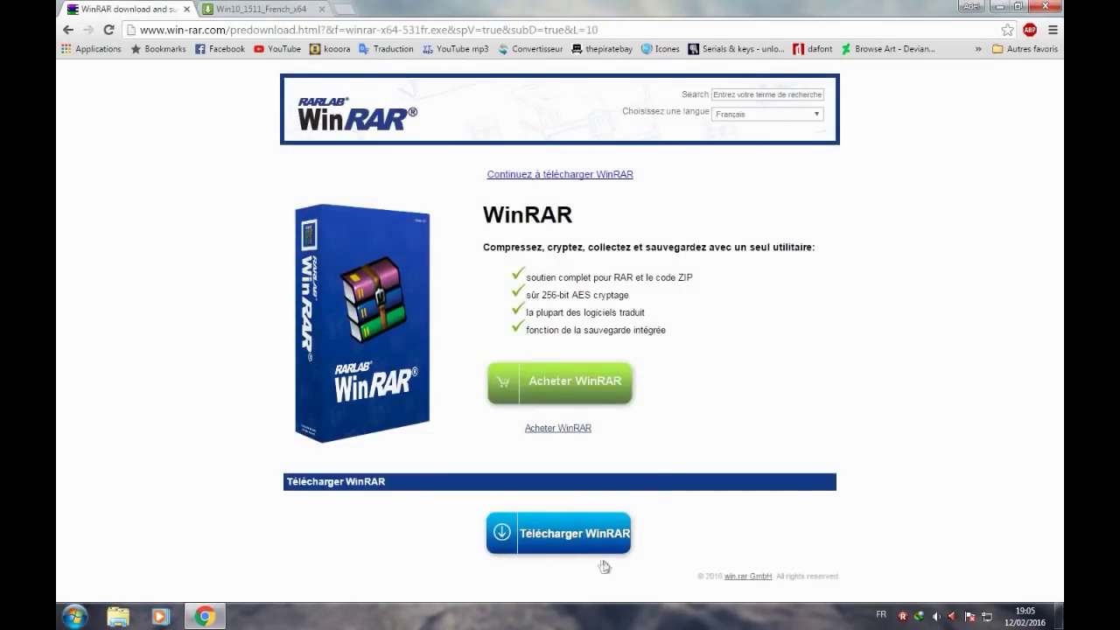
pyautogui.click(557, 536)
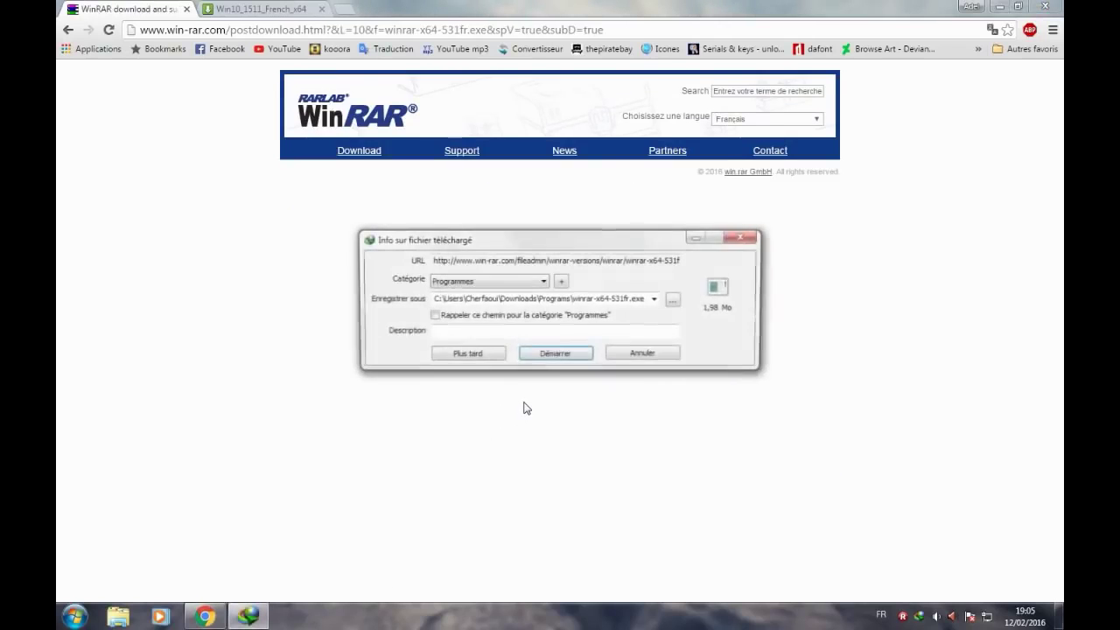
pyautogui.click(558, 355)
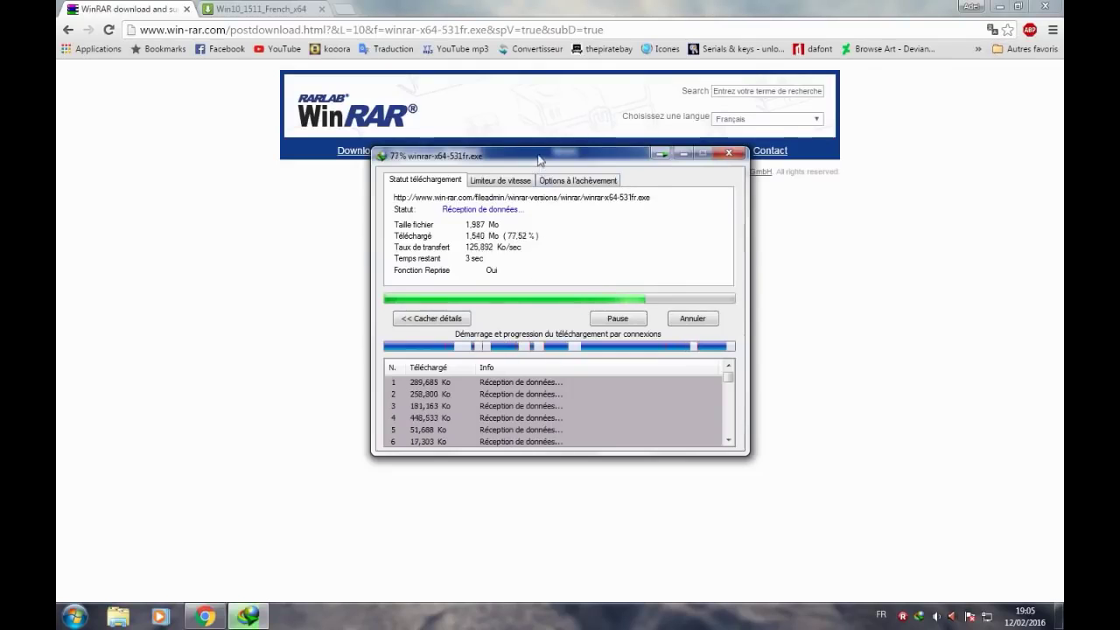
# Step: Minimize the browser and launch the downloaded winrar-x64-531fr.exe installer, allowing it to run
pyautogui.moveTo(540, 156); pyautogui.dragTo(542, 118)
pyautogui.click(997, 7)
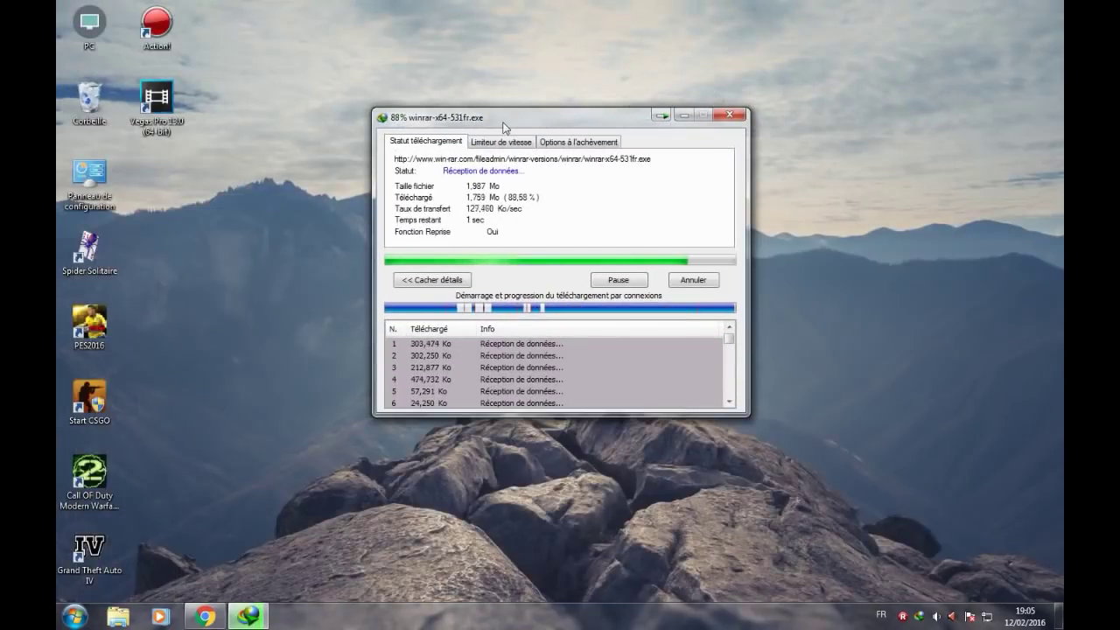
pyautogui.moveTo(523, 117); pyautogui.dragTo(520, 108)
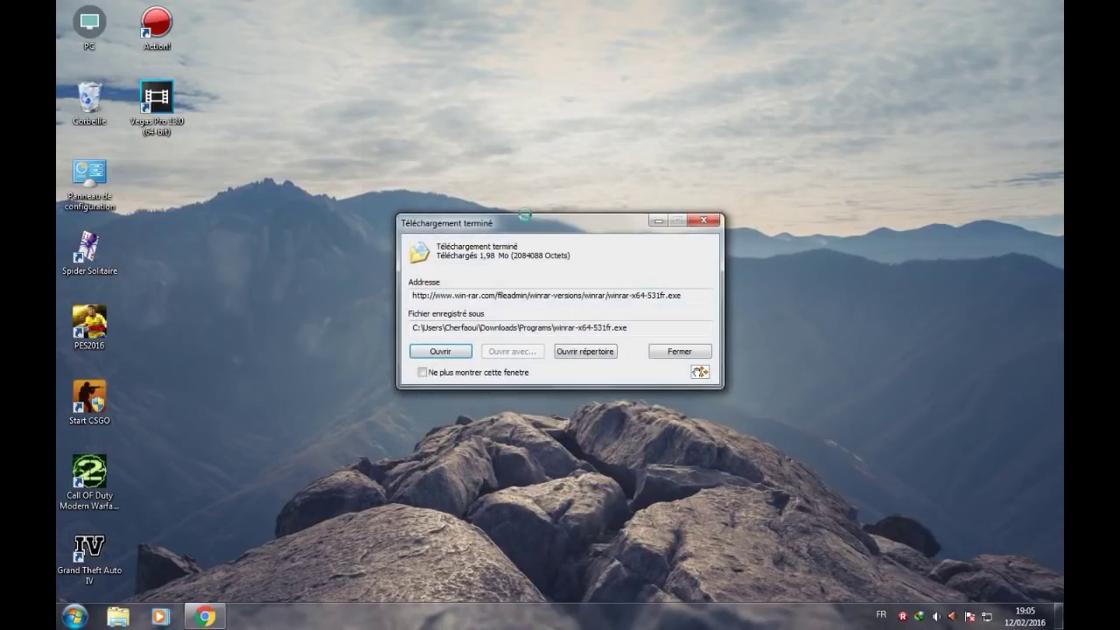
pyautogui.click(442, 354)
pyautogui.click(615, 322)
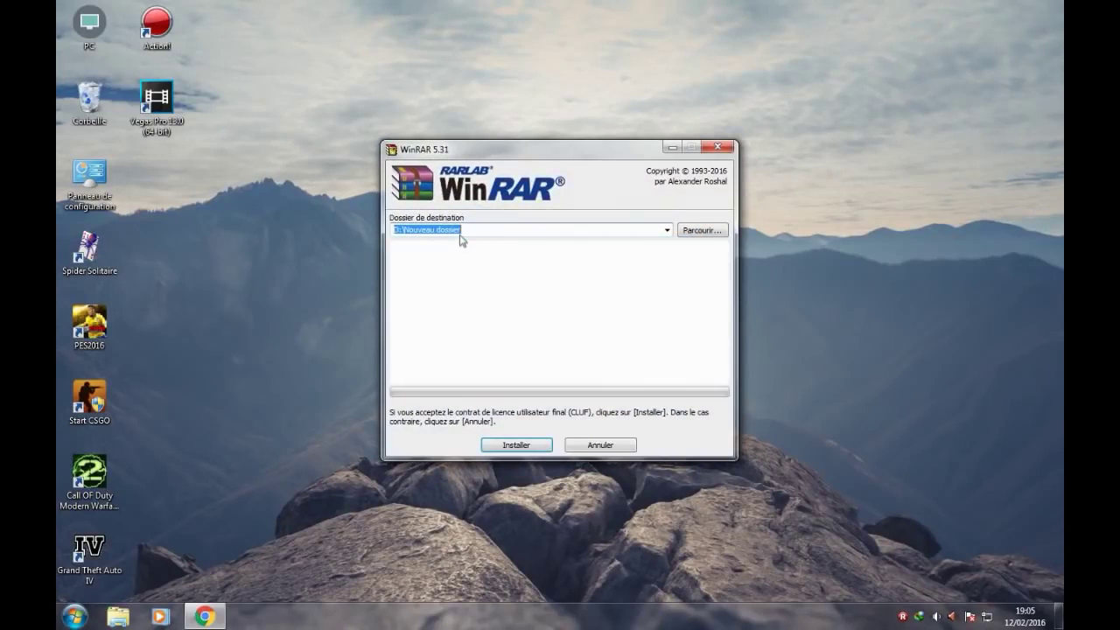
# Step: Browse to the logiciel folder on Disque local (D:) and choose it as WinRAR's destination folder
pyautogui.click(702, 230)
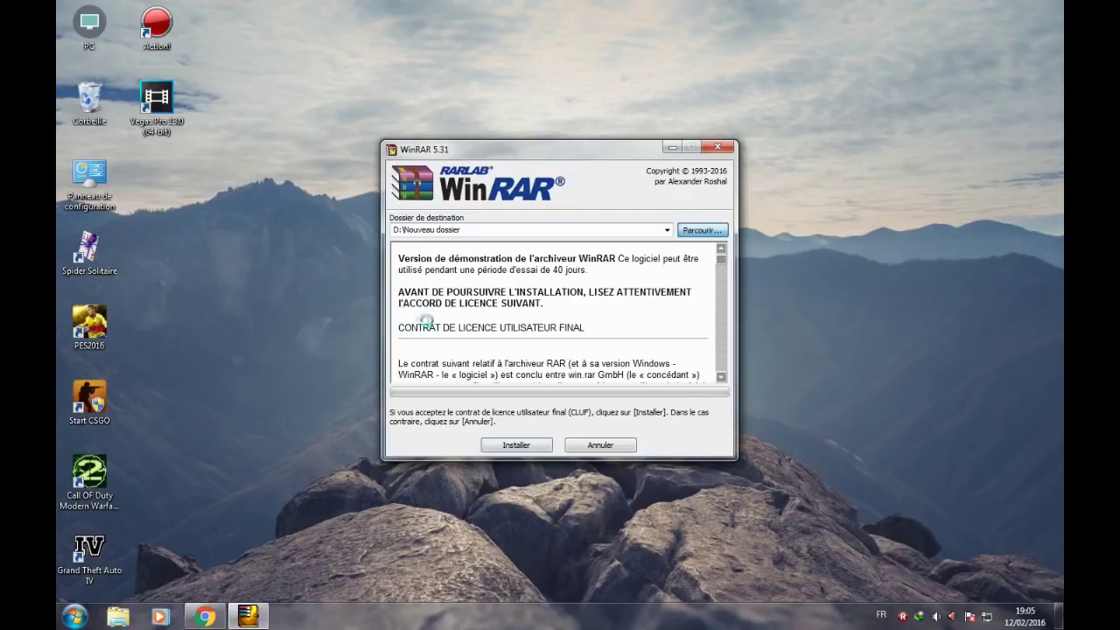
pyautogui.doubleClick(472, 310)
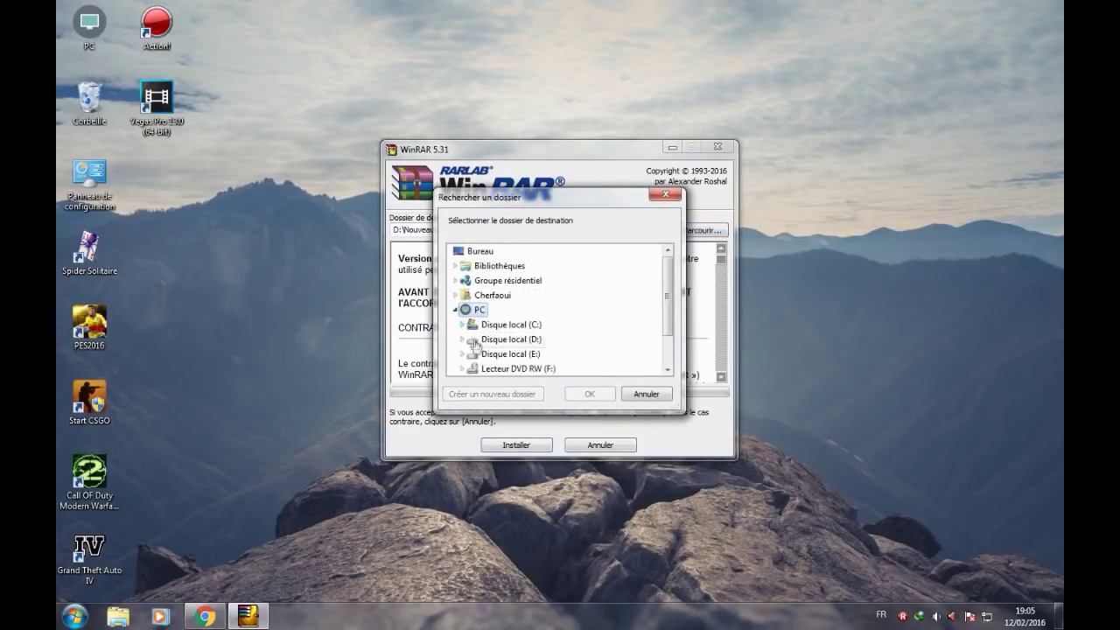
pyautogui.doubleClick(495, 343)
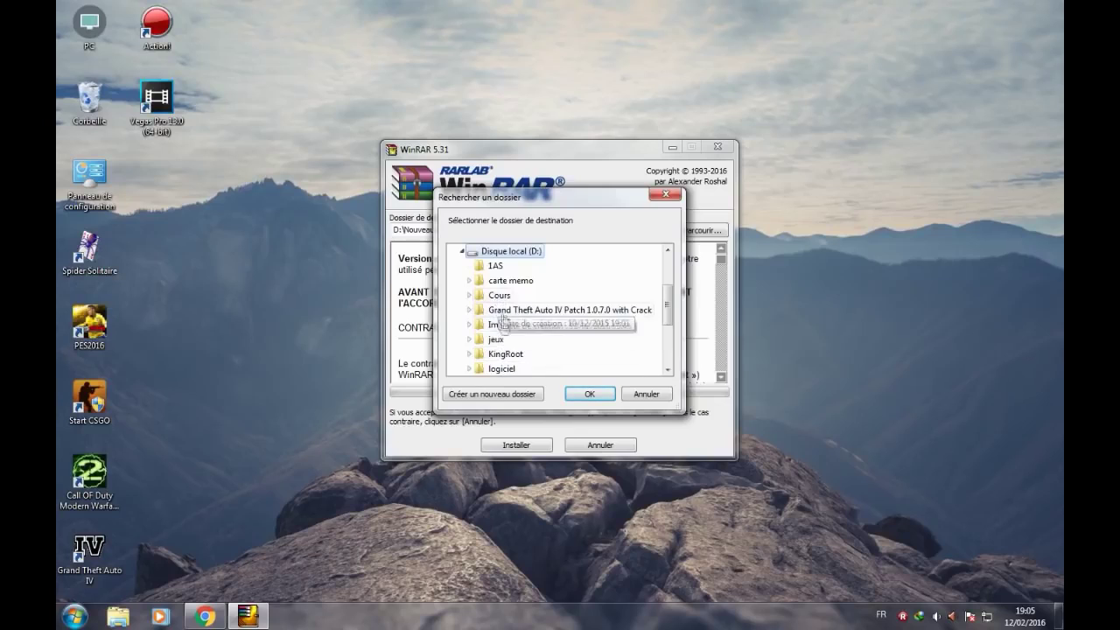
pyautogui.click(502, 368)
pyautogui.click(592, 394)
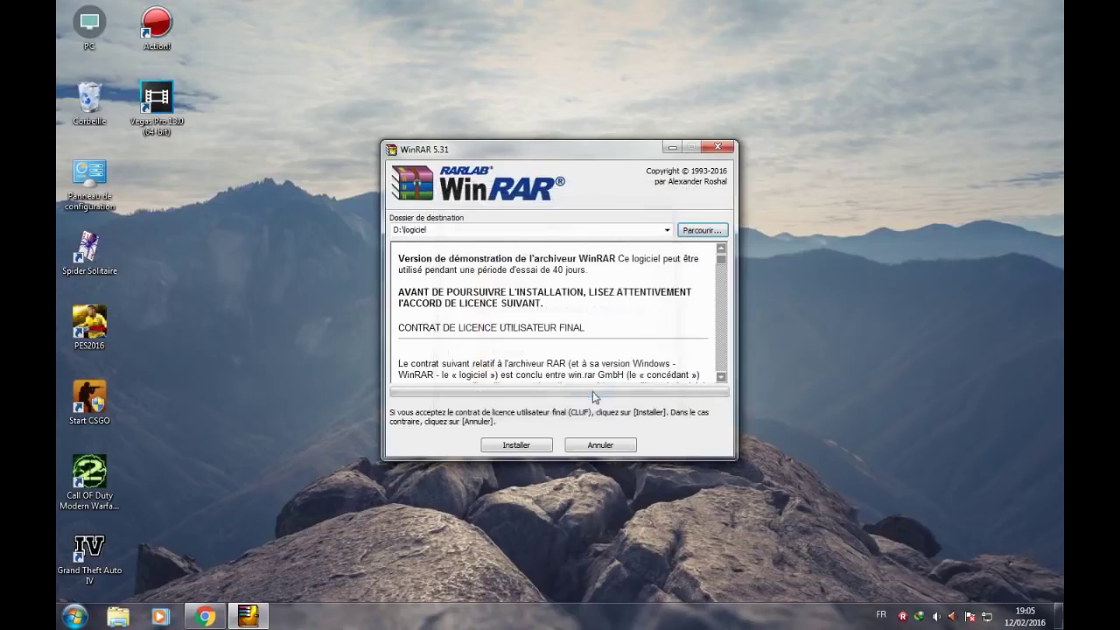
# Step: Extend the destination path to D:\logiciel\winrar
pyautogui.doubleClick(442, 230)
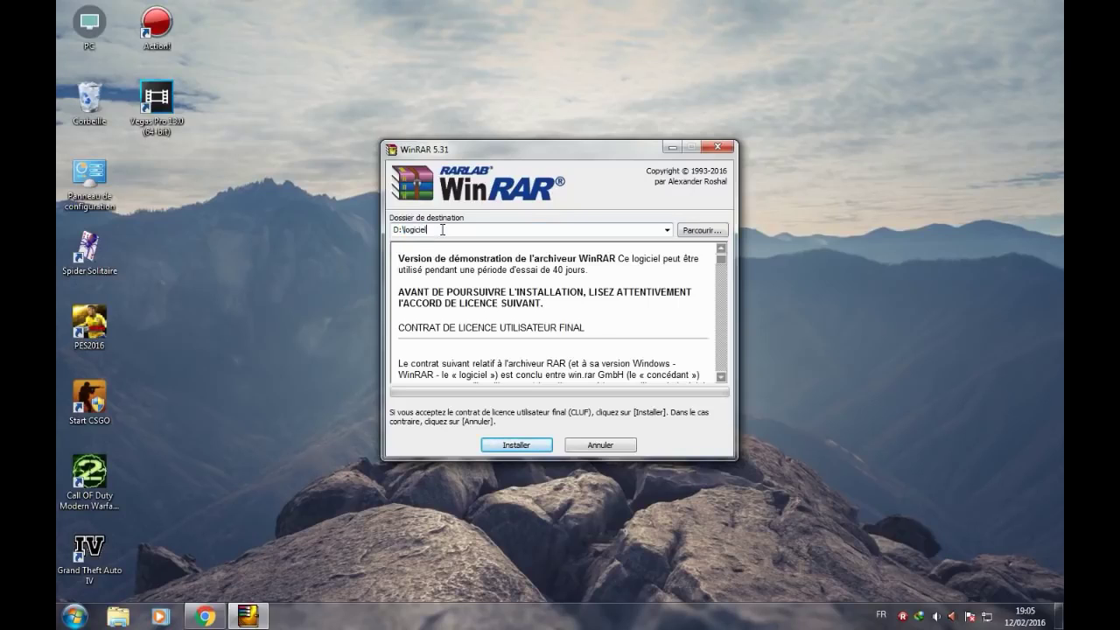
pyautogui.write('\\')
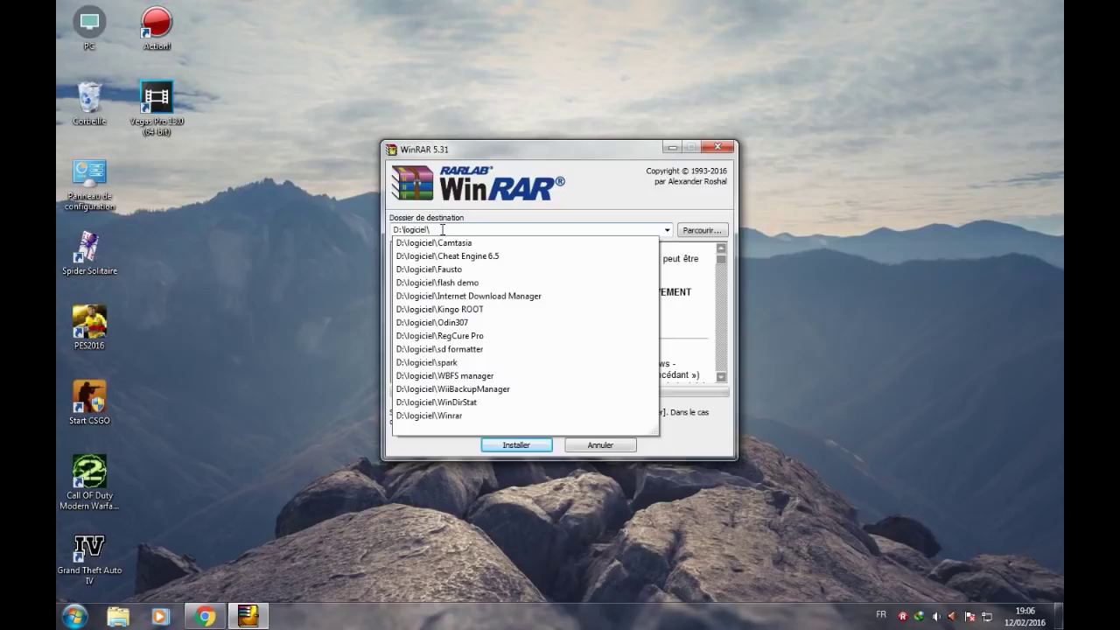
pyautogui.write('win')
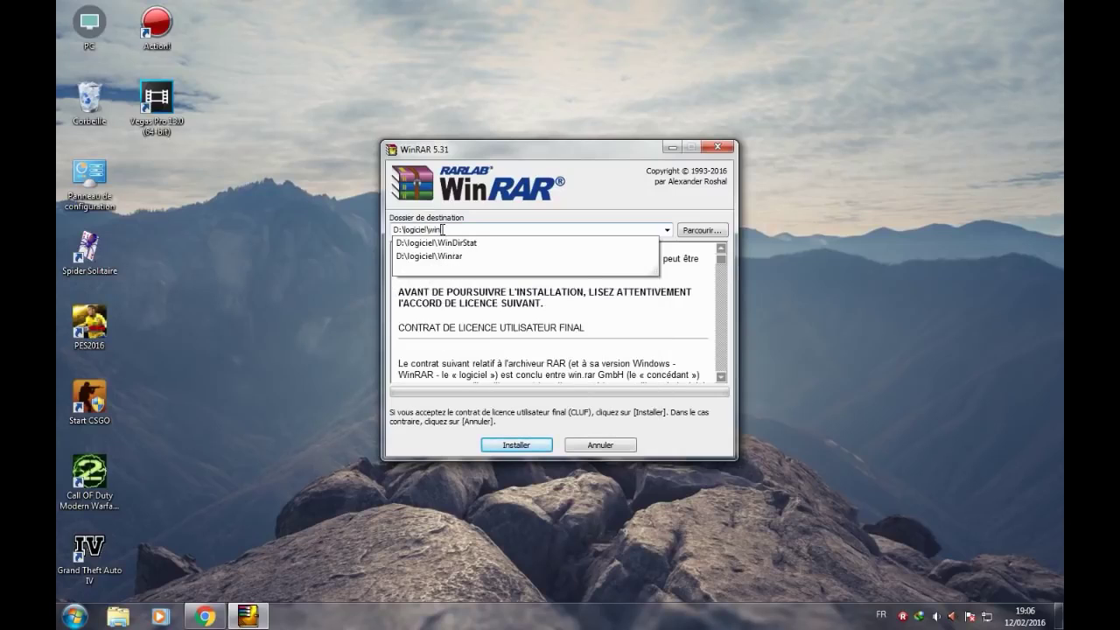
pyautogui.write('ra')
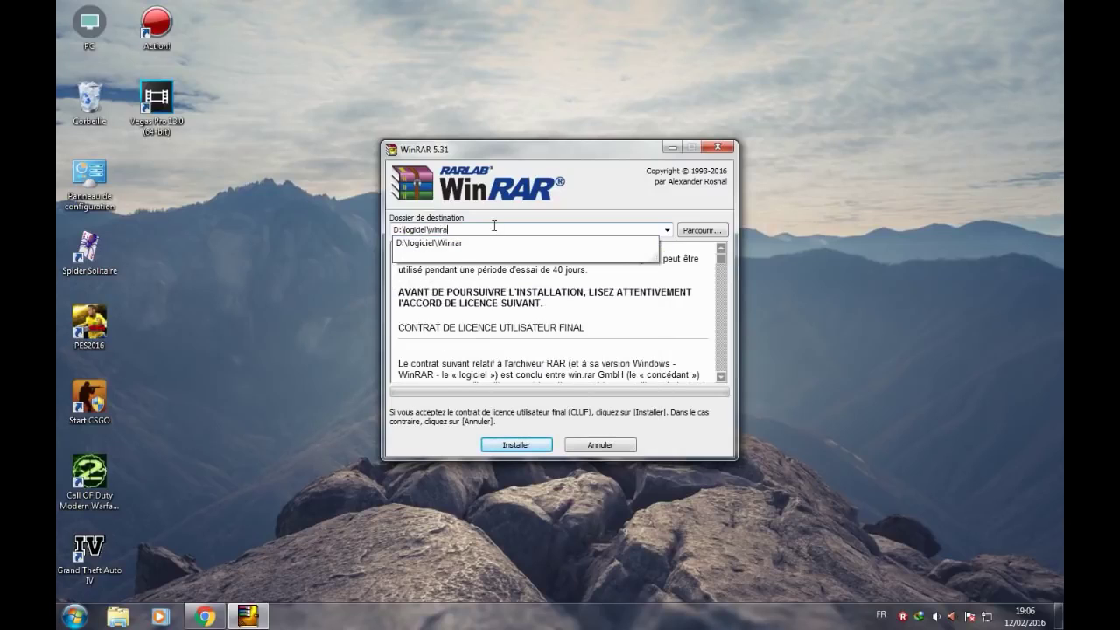
pyautogui.write('a')
pyautogui.press('BackSpace')
pyautogui.write('r')
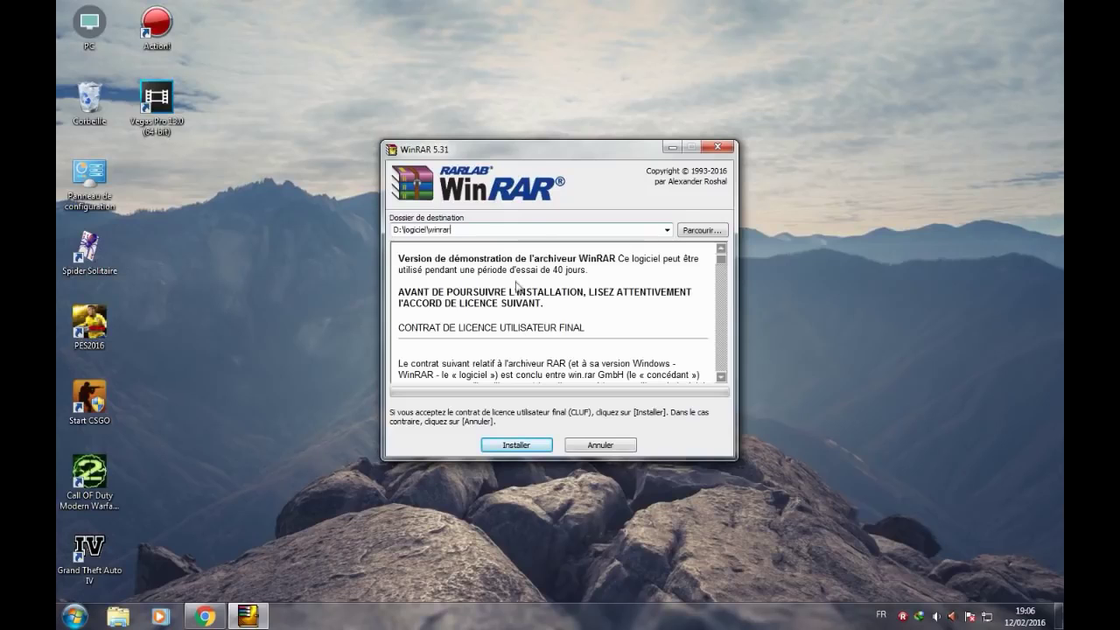
# Step: Install WinRAR with the default file associations, finish the setup and close the WinRAR shortcuts folder
pyautogui.click(516, 445)
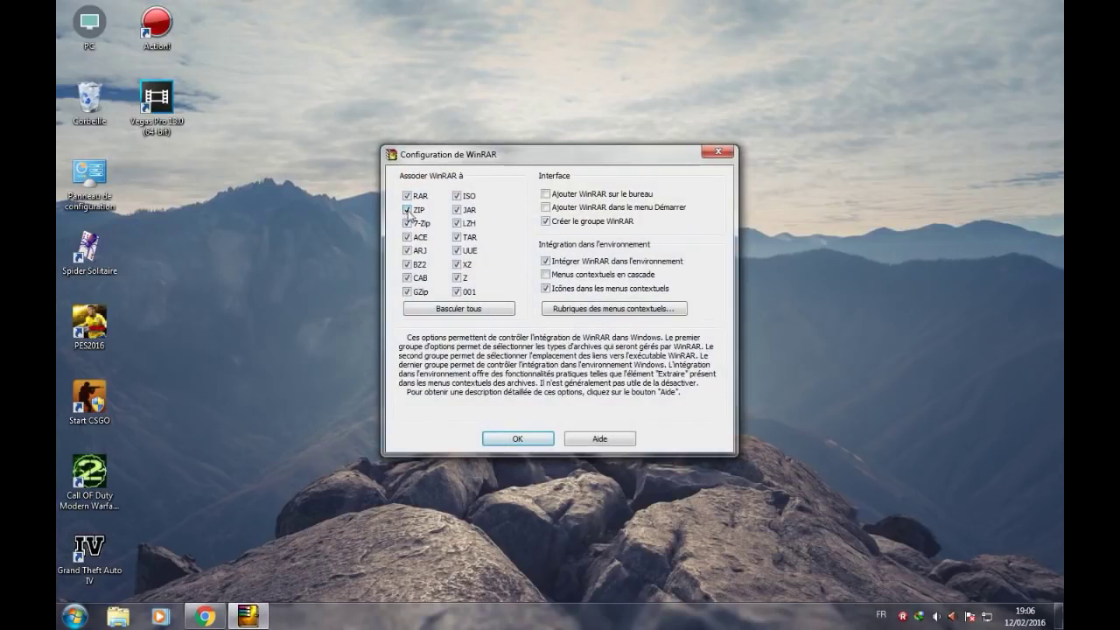
pyautogui.click(517, 440)
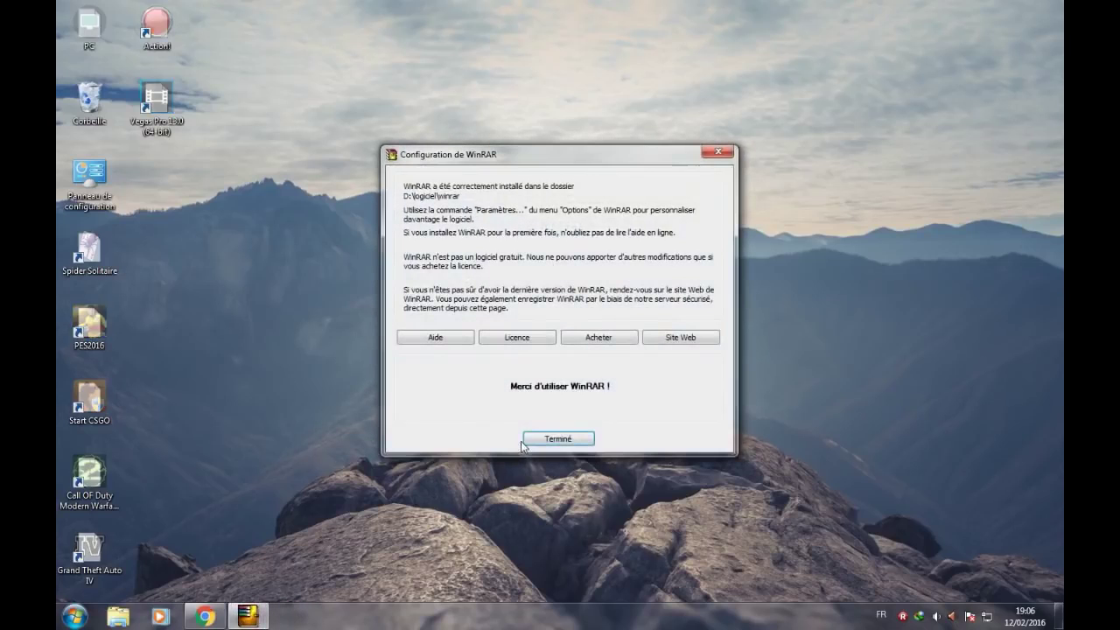
pyautogui.click(564, 440)
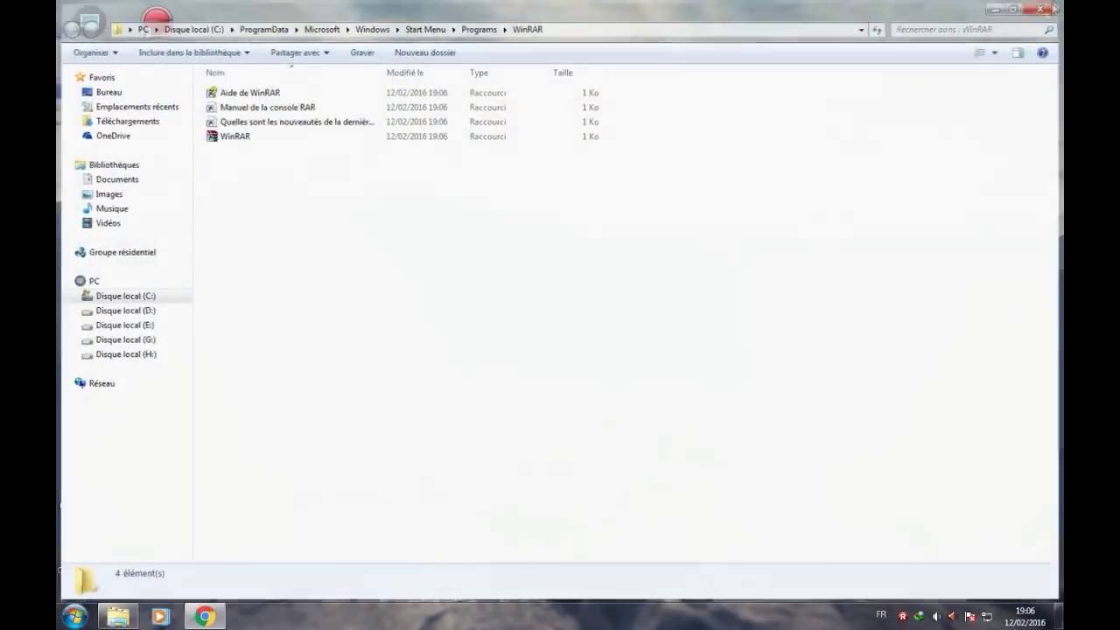
pyautogui.click(1040, 8)
# Step: In Chrome, start downloading the Win10_1511_French_x64 ISO from MediaFire, then pause the download and close its window
pyautogui.click(204, 616)
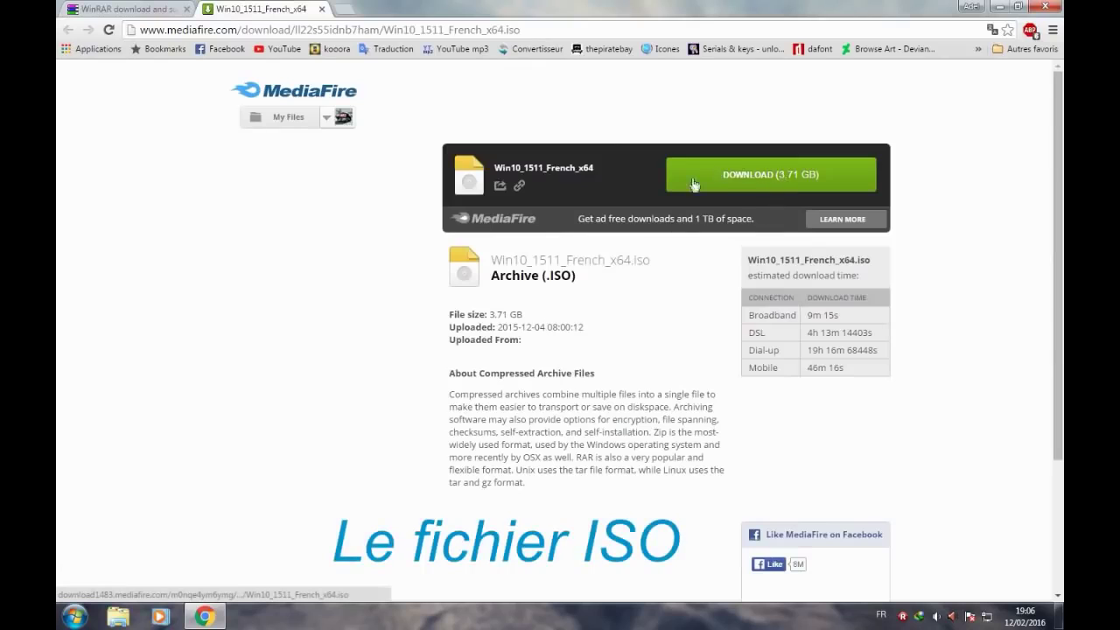
pyautogui.click(758, 178)
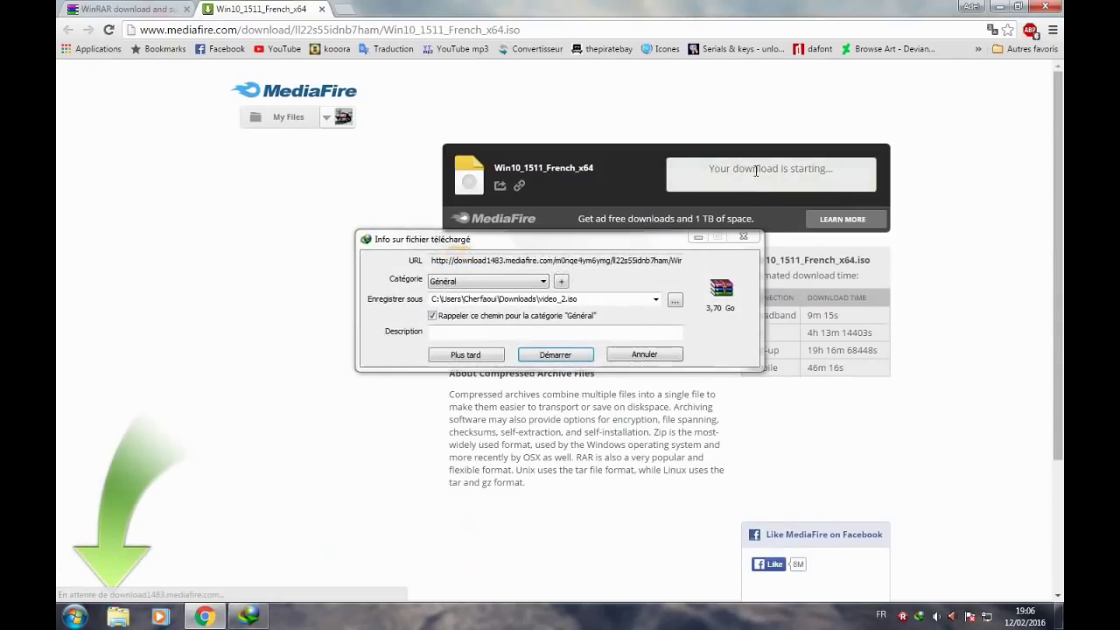
pyautogui.click(551, 355)
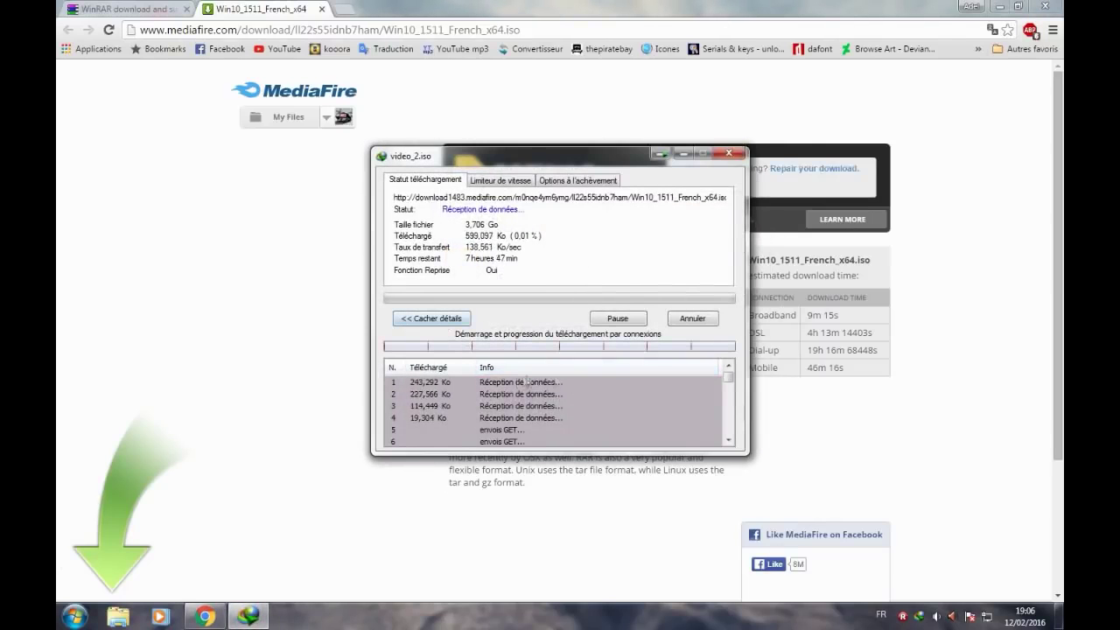
pyautogui.click(615, 318)
pyautogui.click(996, 7)
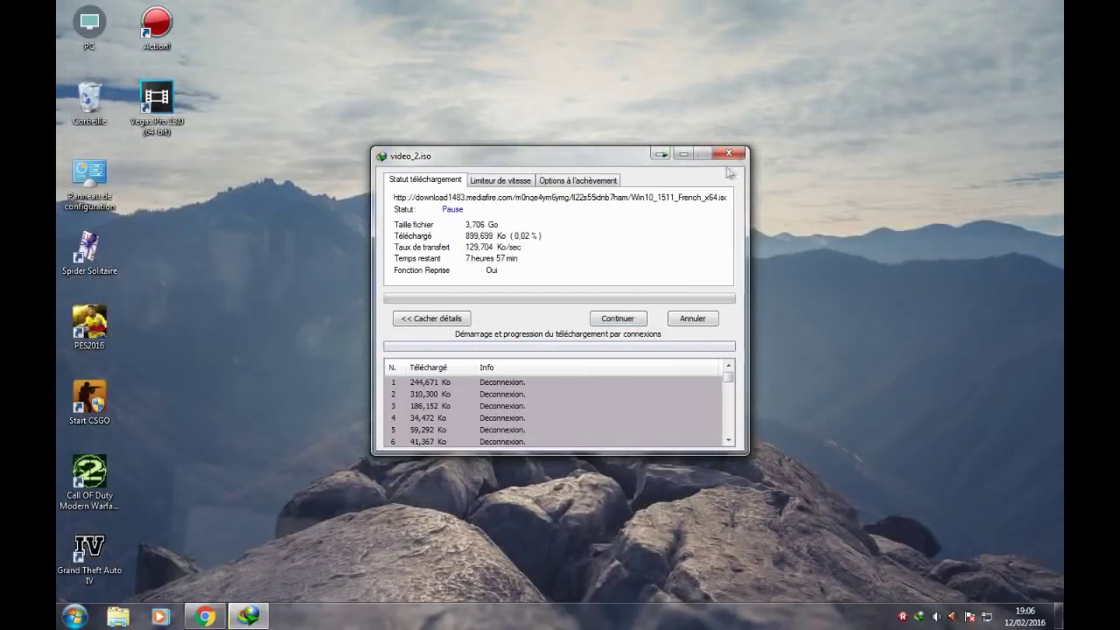
pyautogui.click(729, 154)
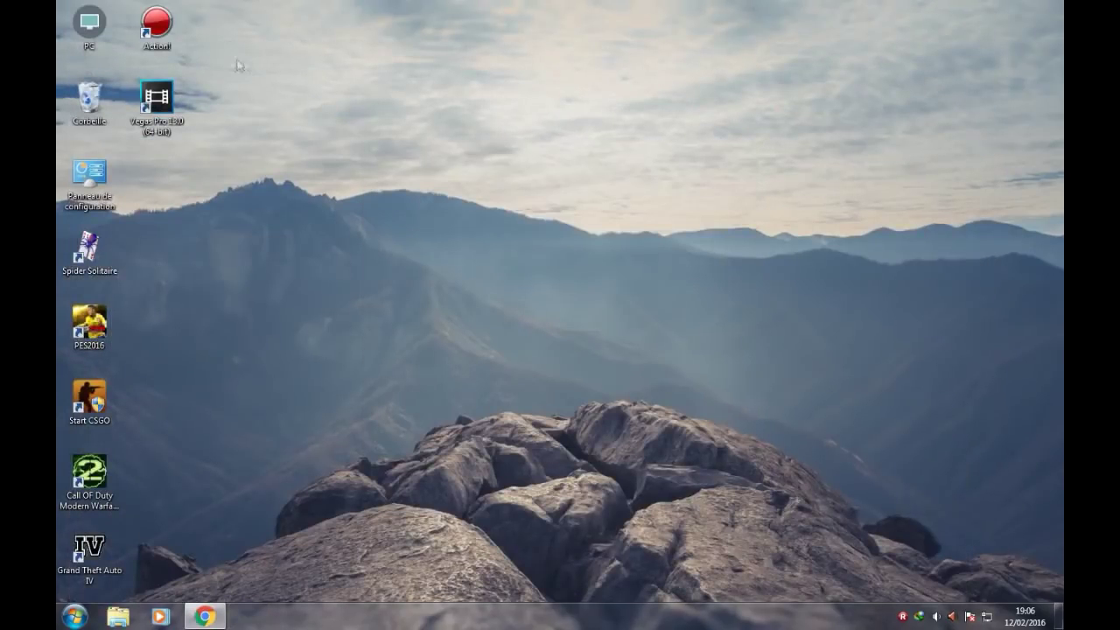
# Step: In Windows Explorer, open the Windows 10 folder inside Software on Disque local (D:)
pyautogui.doubleClick(90, 26)
pyautogui.doubleClick(476, 109)
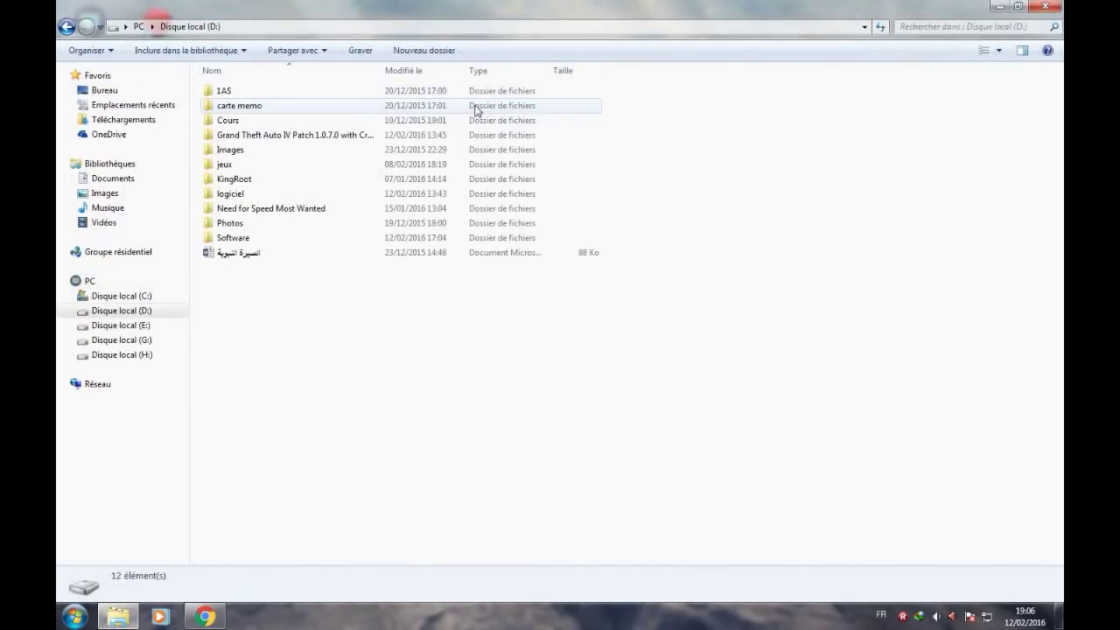
pyautogui.doubleClick(247, 236)
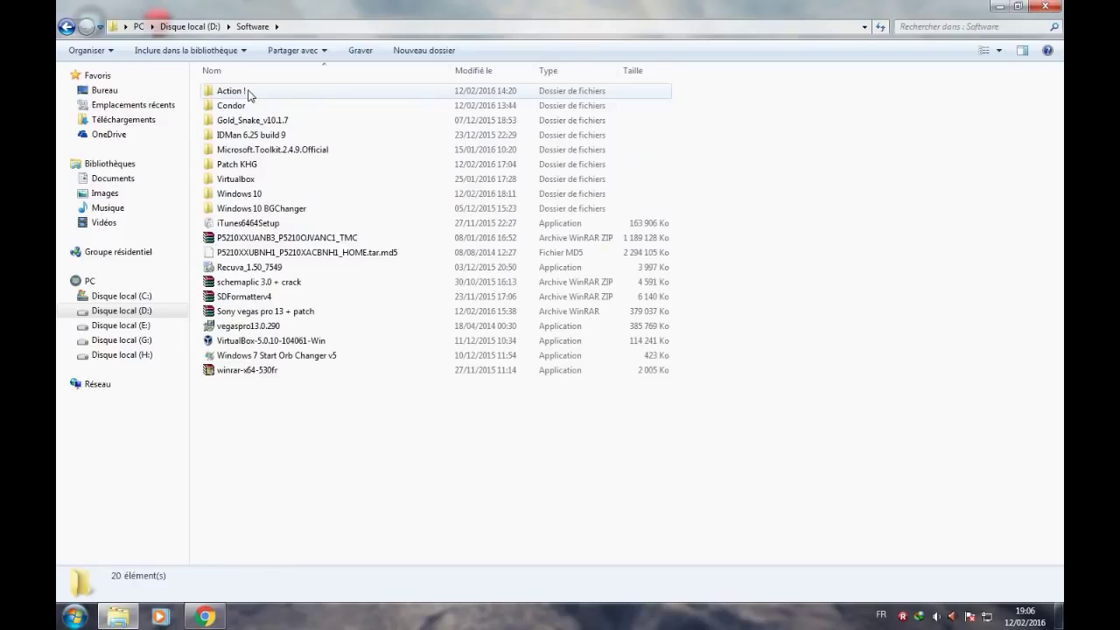
pyautogui.doubleClick(240, 193)
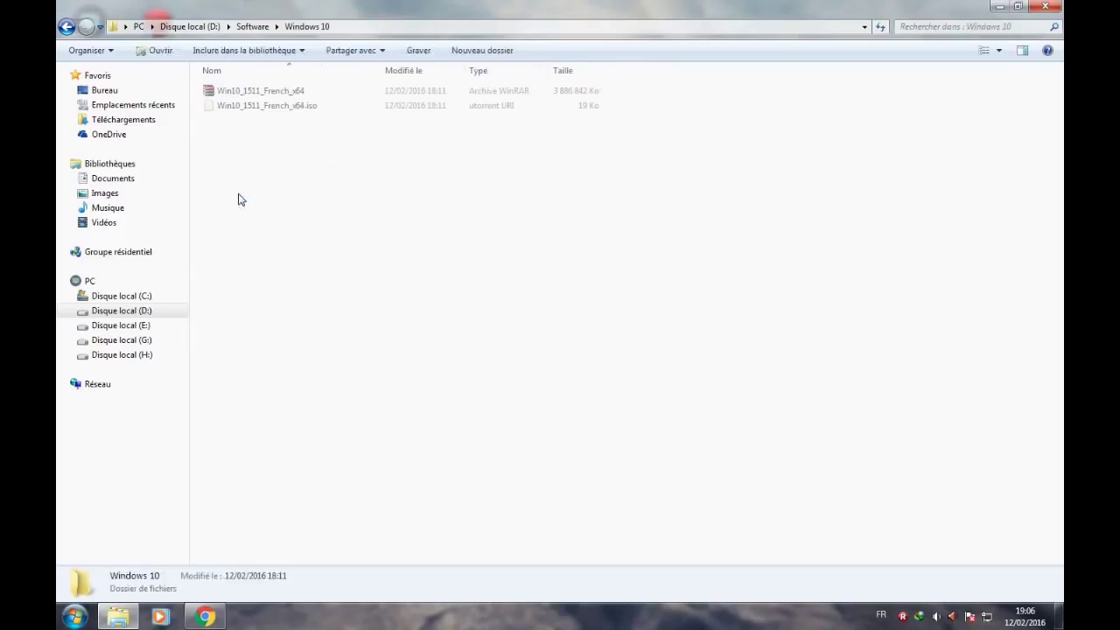
# Step: Open the Win10_1511_French_x64 image in WinRAR and dismiss the evaluation window
pyautogui.click(280, 91)
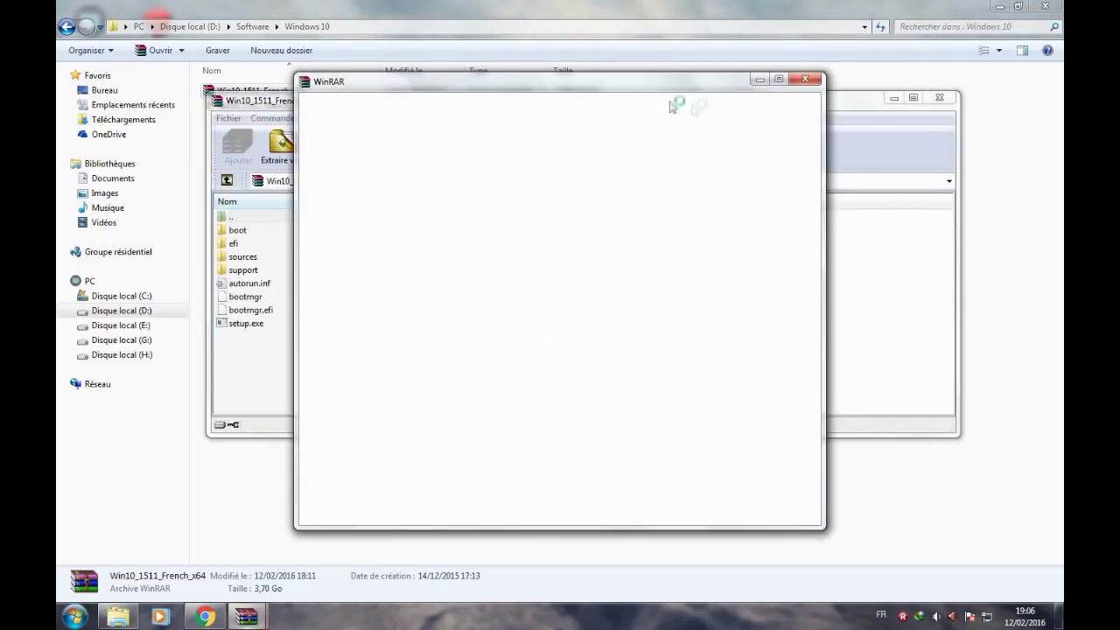
pyautogui.click(815, 82)
pyautogui.moveTo(633, 103); pyautogui.dragTo(695, 85)
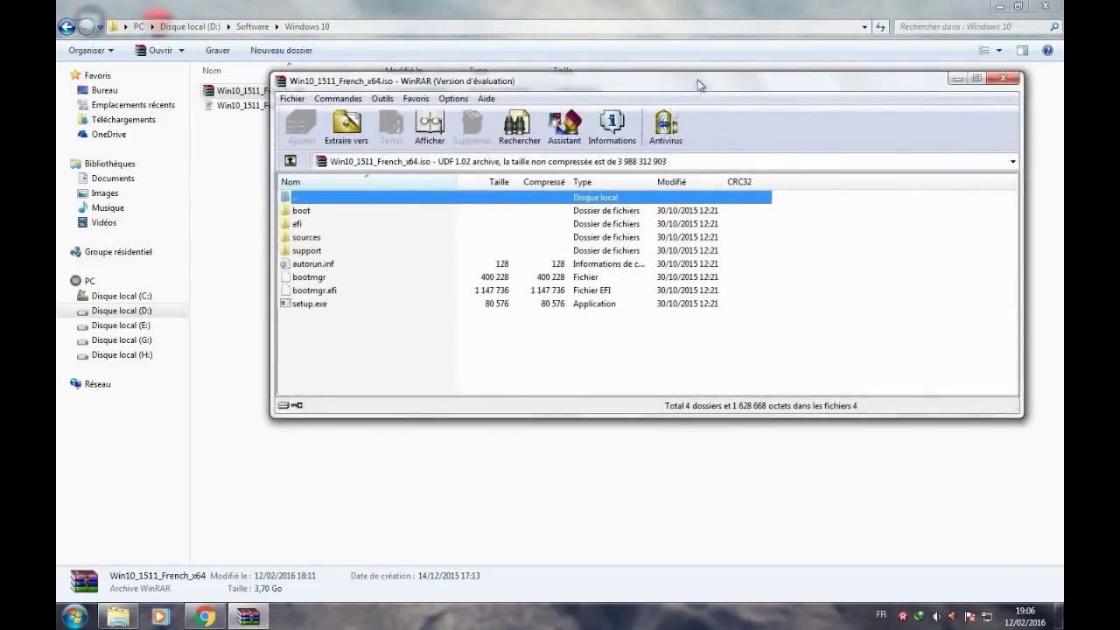
# Step: Dismiss the AutoPlay window for USB (J:), quick-format the drive as NTFS from the computer's drive list, and close the format dialog
pyautogui.click(137, 283)
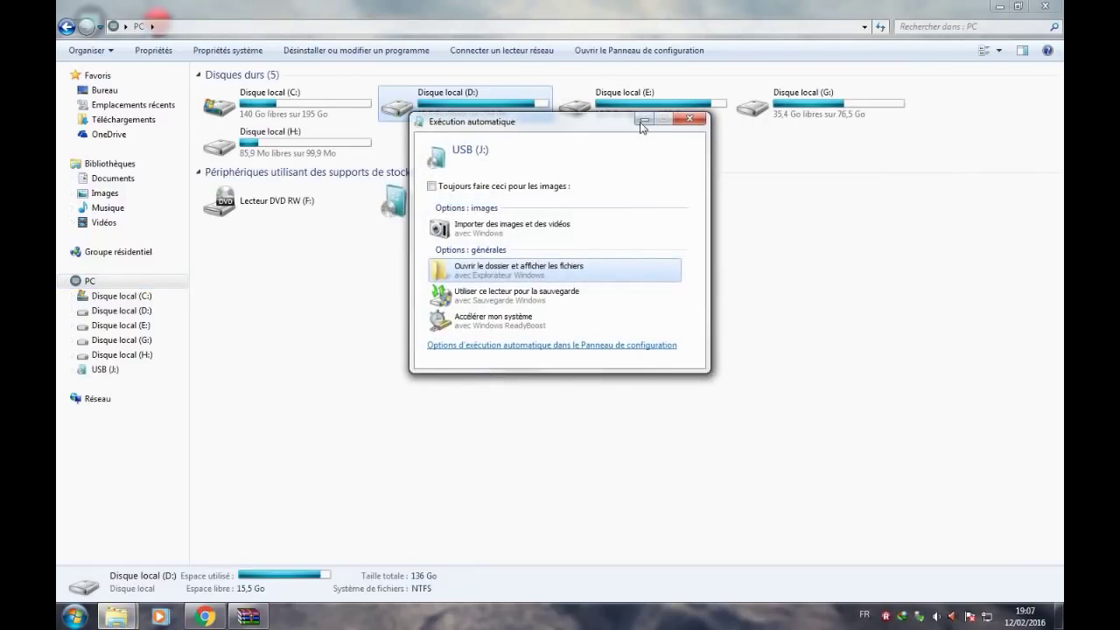
pyautogui.click(689, 118)
pyautogui.click(439, 210)
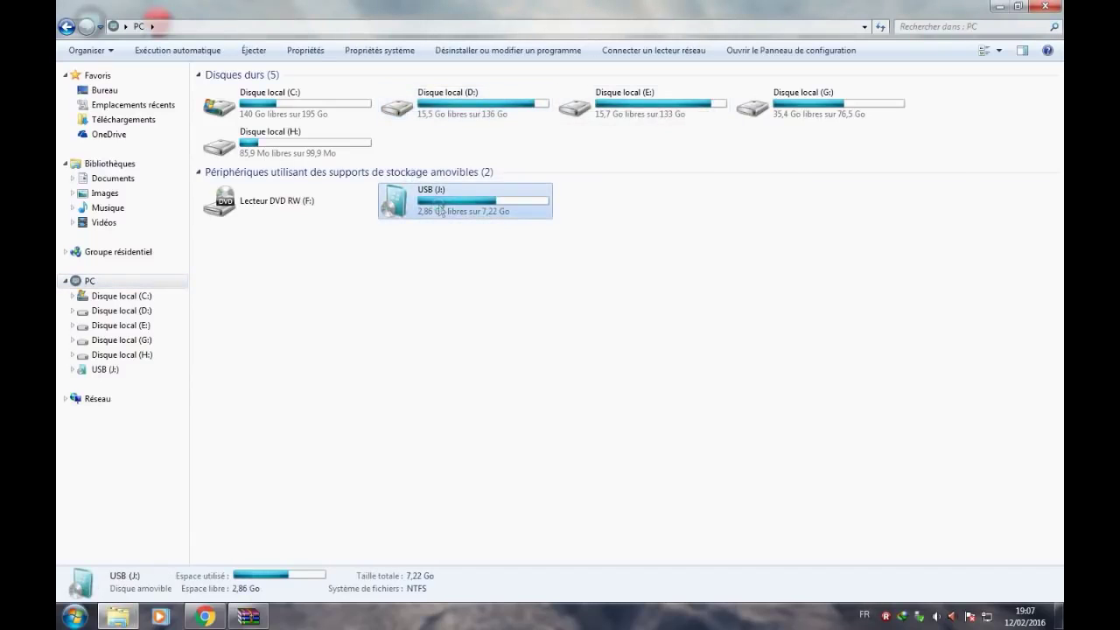
pyautogui.rightClick(439, 210)
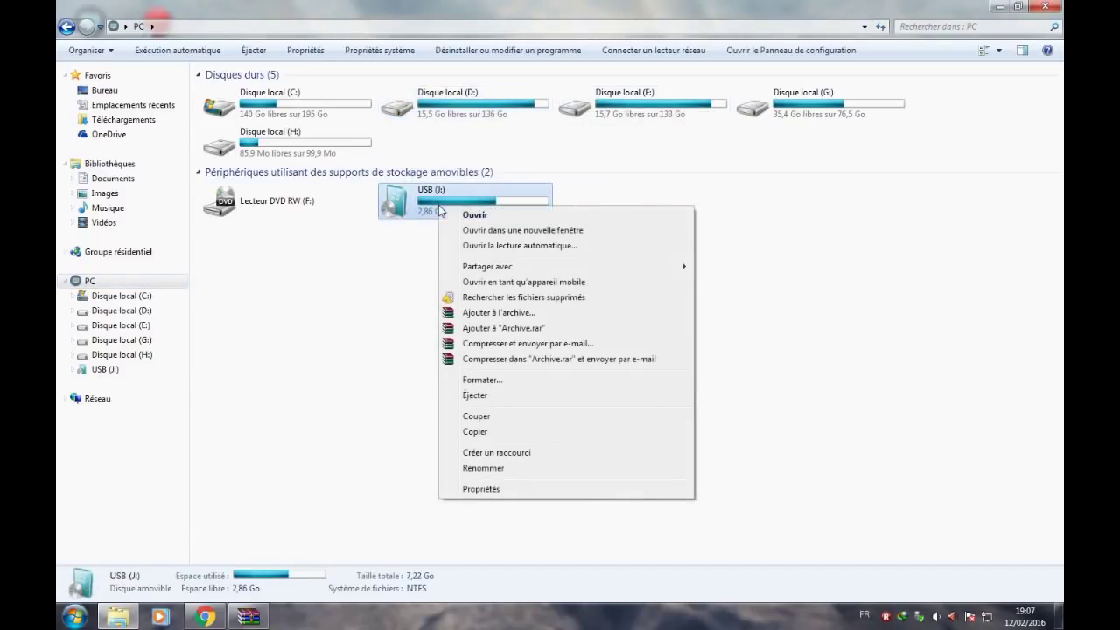
pyautogui.click(484, 380)
pyautogui.moveTo(186, 135); pyautogui.dragTo(426, 159)
pyautogui.click(446, 223)
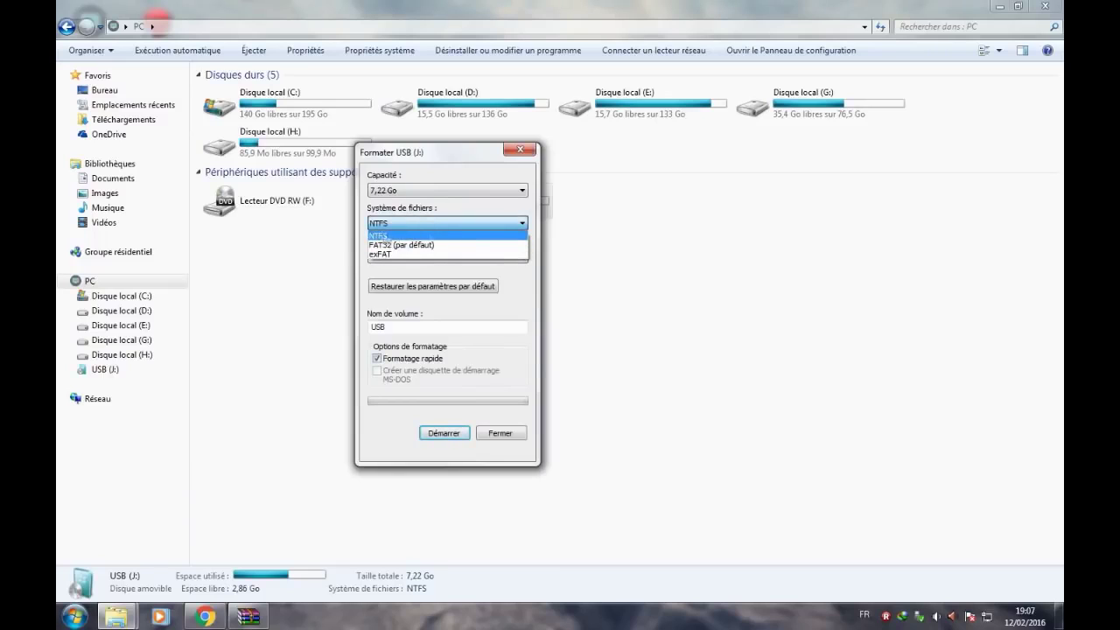
pyautogui.click(421, 237)
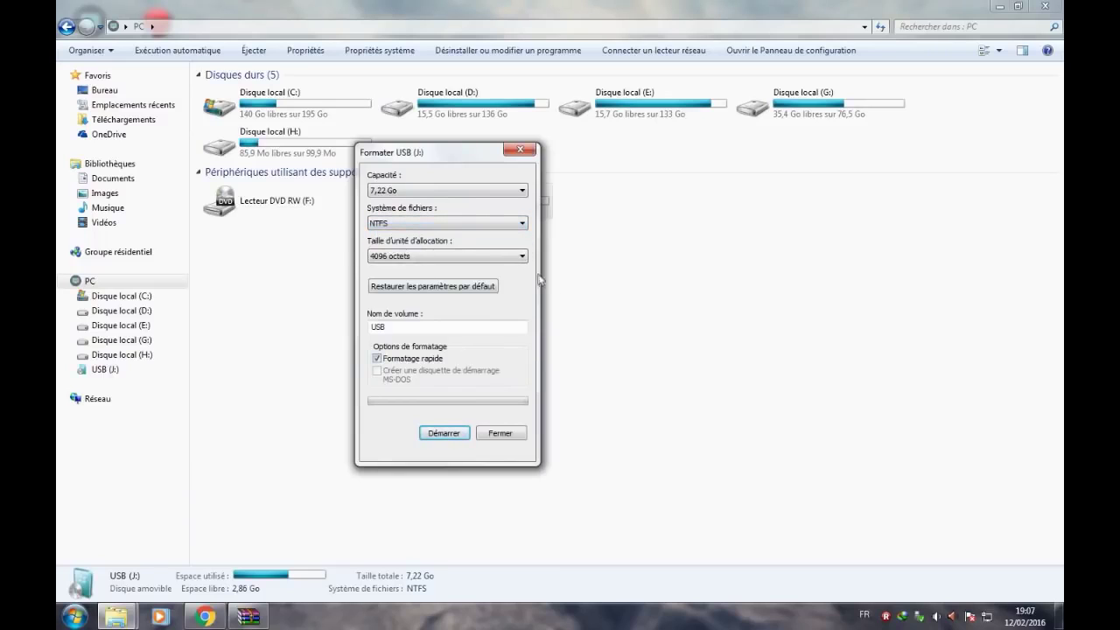
pyautogui.click(452, 431)
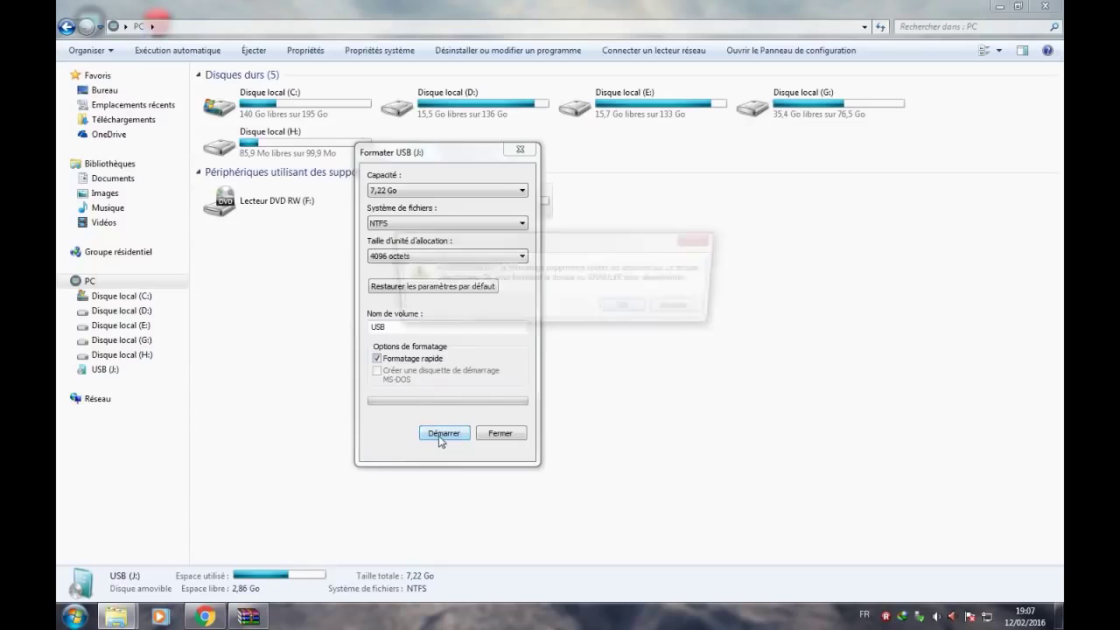
pyautogui.click(648, 309)
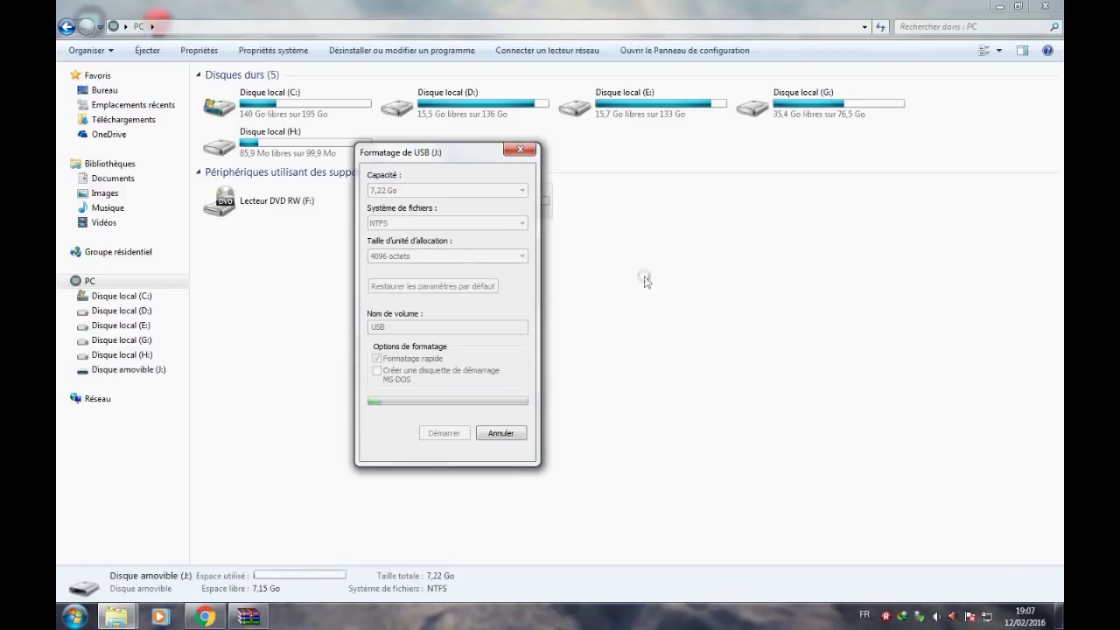
pyautogui.click(648, 308)
pyautogui.click(502, 433)
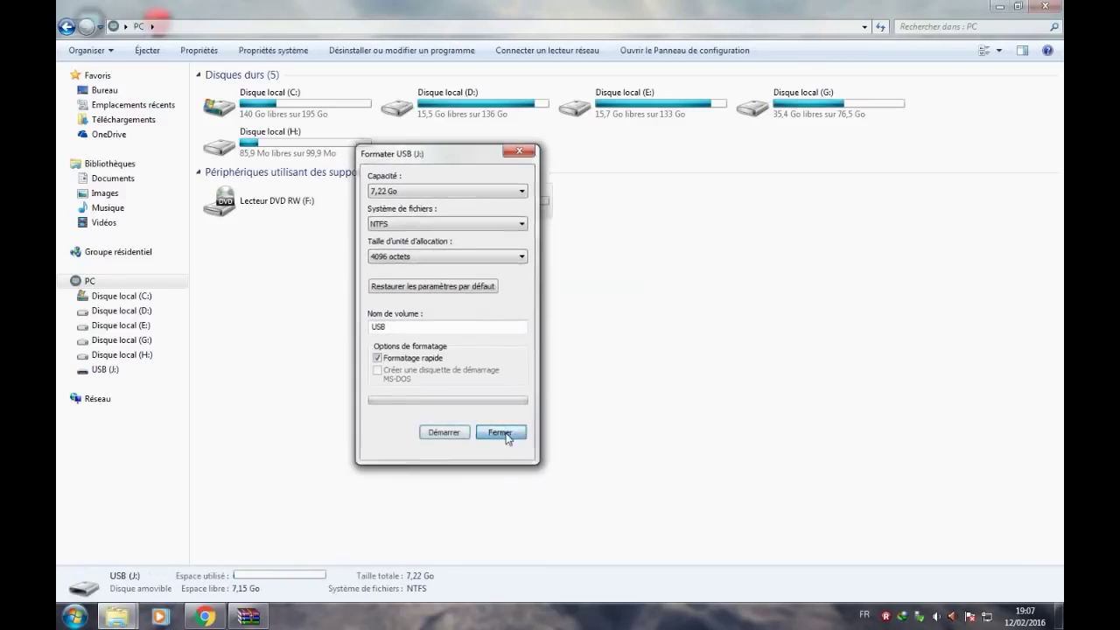
# Step: Extract all folders and files of the Win10_1511_French_x64 image from WinRAR into the root of USB (J:)
pyautogui.doubleClick(469, 206)
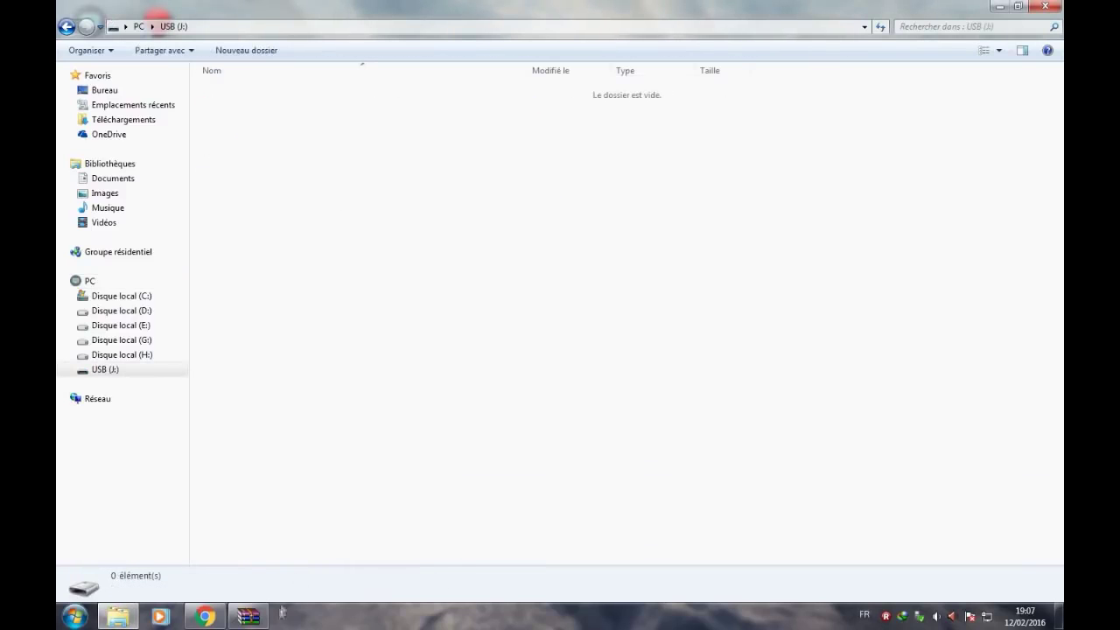
pyautogui.click(249, 617)
pyautogui.moveTo(501, 83); pyautogui.dragTo(728, 85)
pyautogui.moveTo(574, 350); pyautogui.dragTo(389, 276)
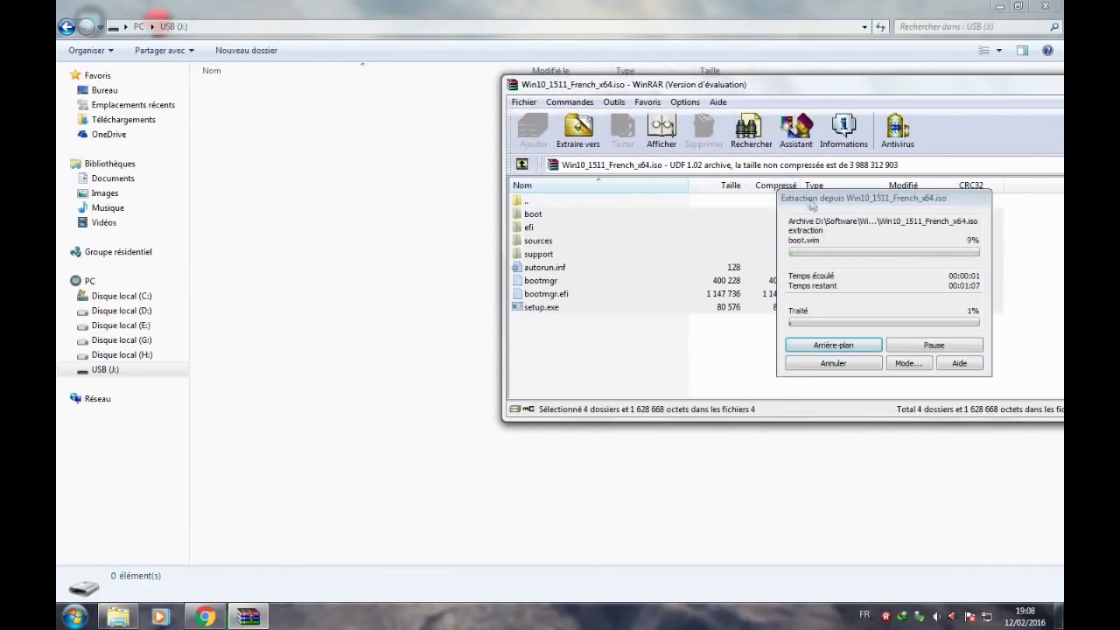
pyautogui.moveTo(807, 208); pyautogui.dragTo(636, 207)
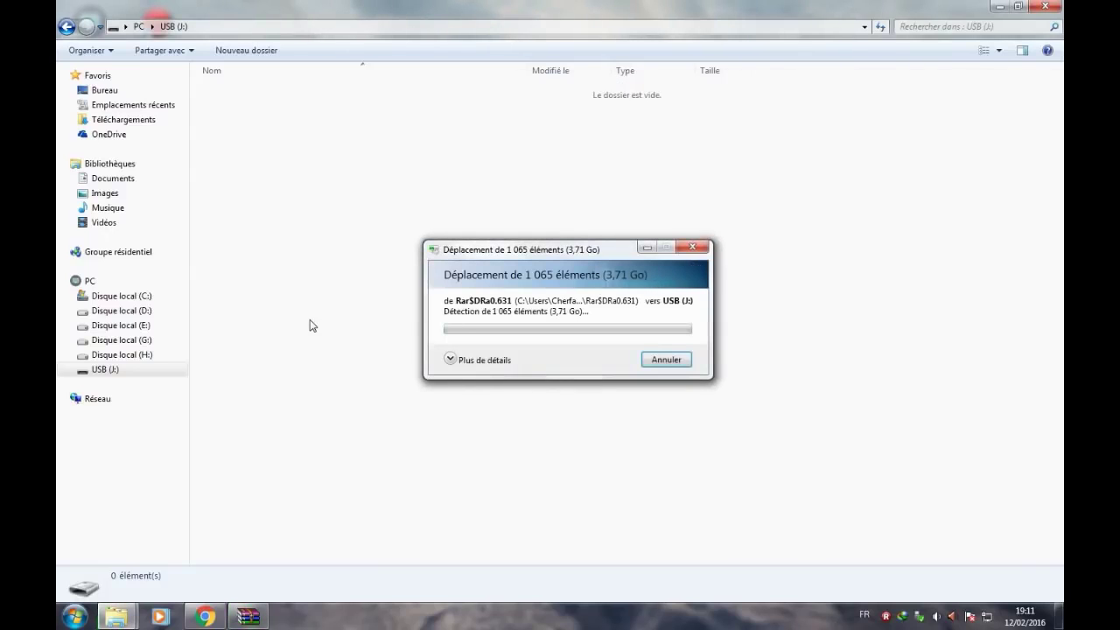
pyautogui.moveTo(517, 262); pyautogui.dragTo(545, 184)
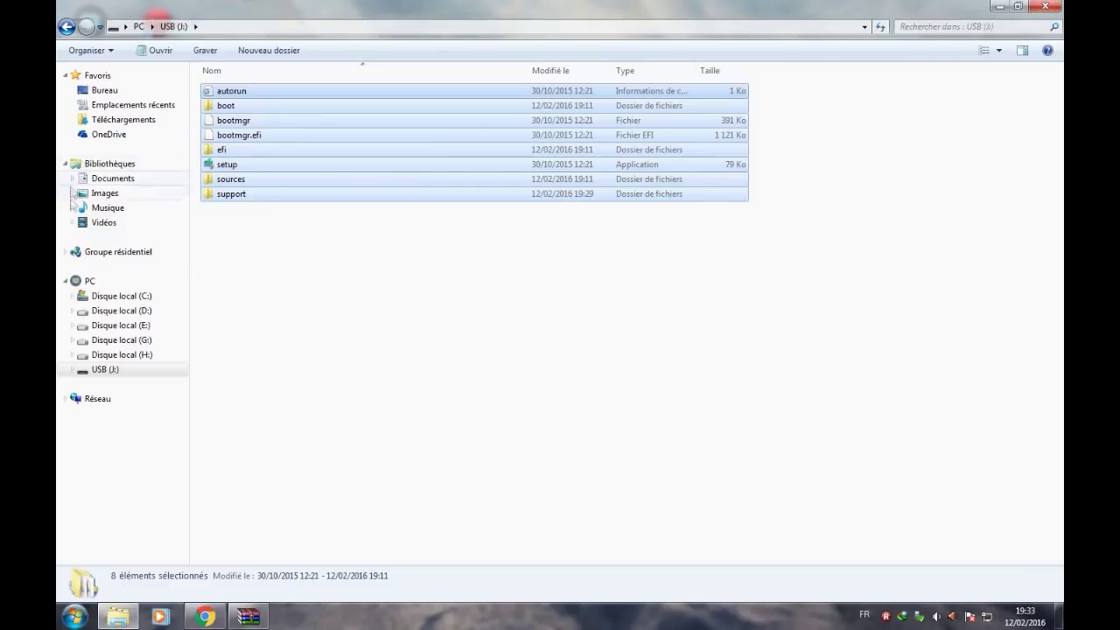
# Step: Return to the computer's drive list and eject USB (J:)
pyautogui.click(98, 285)
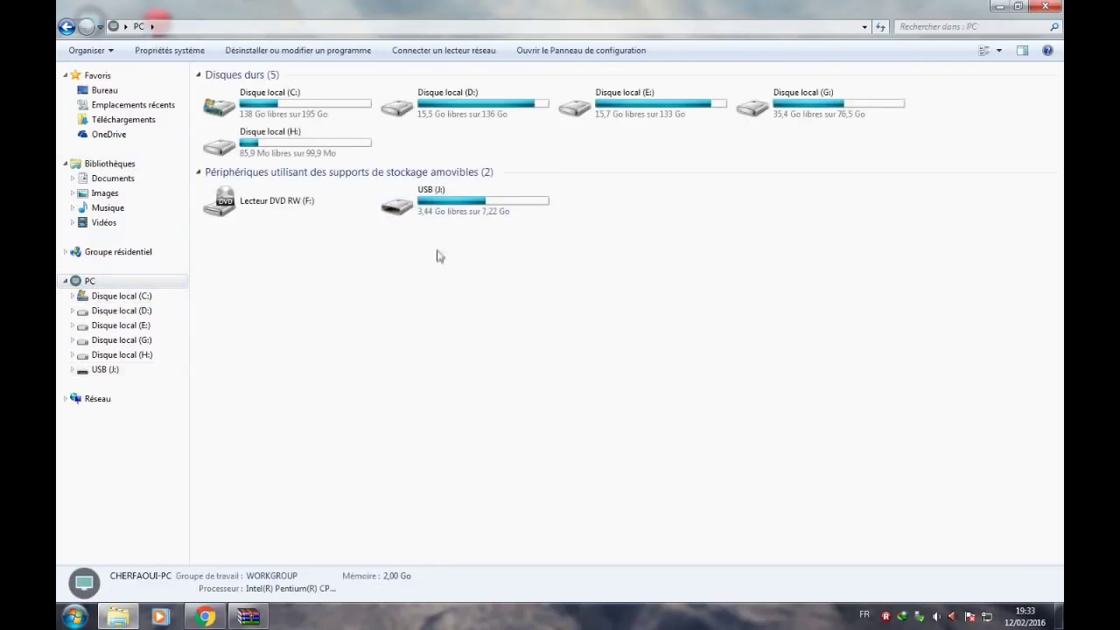
pyautogui.click(395, 337)
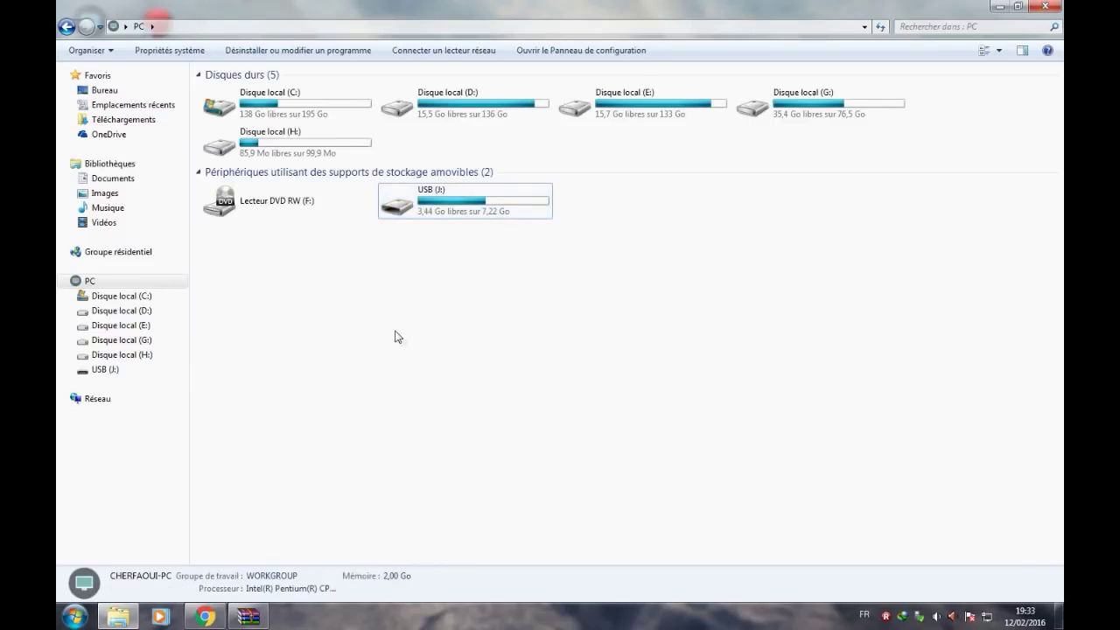
pyautogui.rightClick(440, 207)
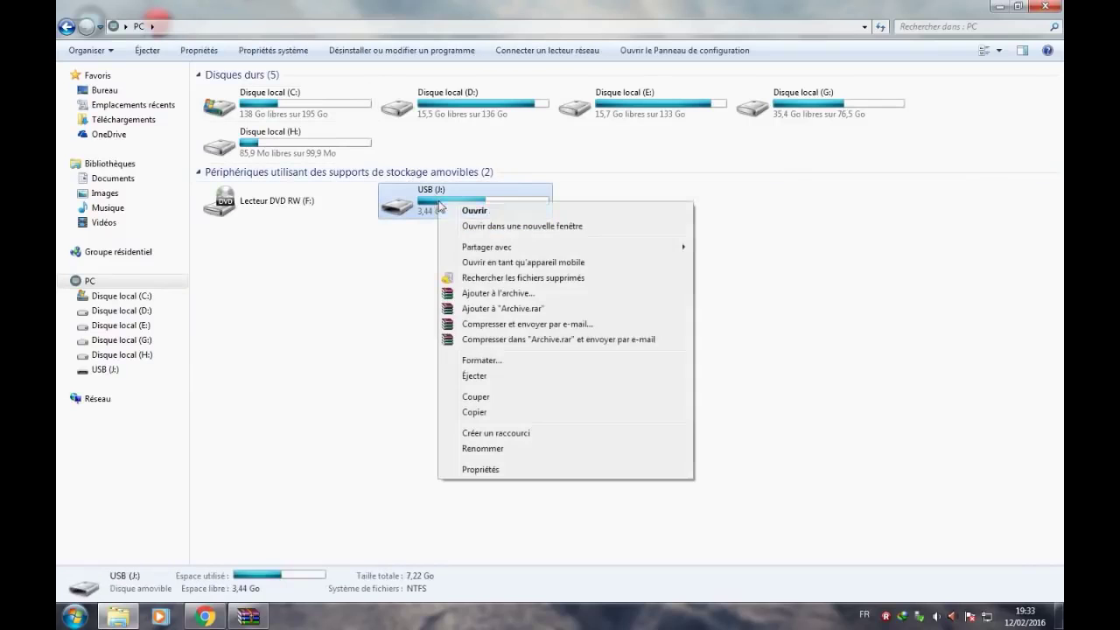
pyautogui.click(511, 379)
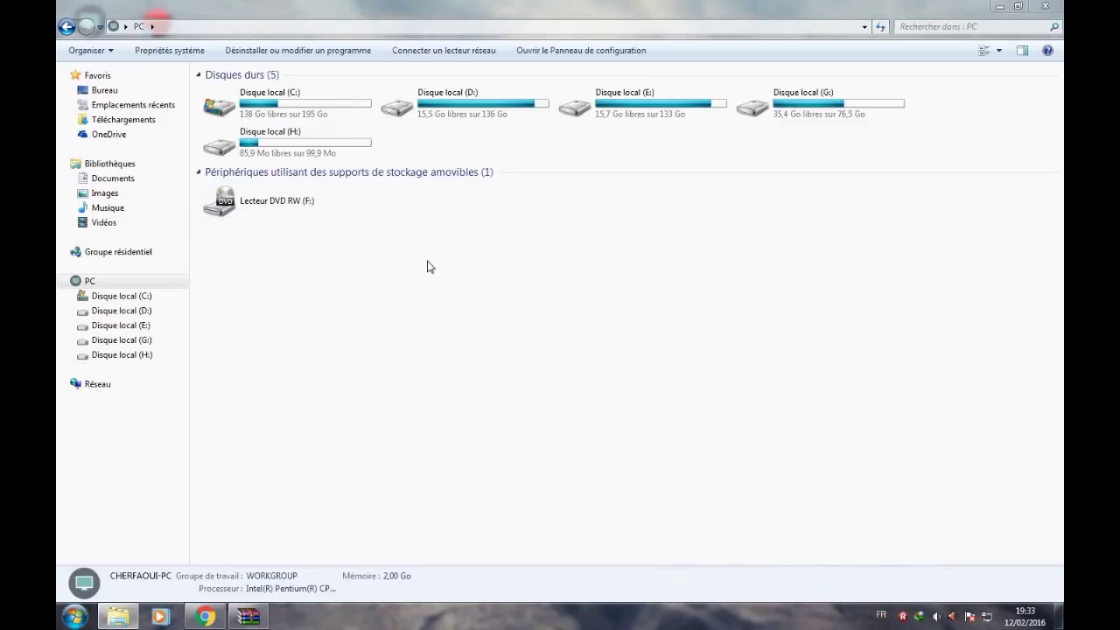
# Step: Dismiss the AutoPlay window of the reinserted USB (J:) drive, view its contents and return to the drive list
pyautogui.click(687, 120)
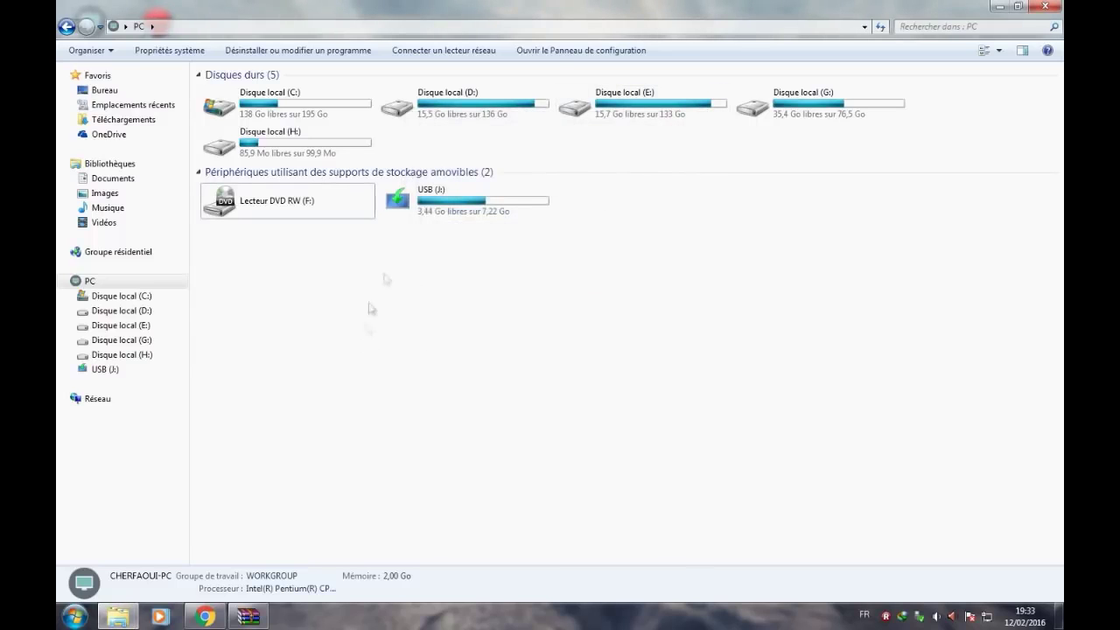
pyautogui.doubleClick(427, 209)
pyautogui.click(68, 27)
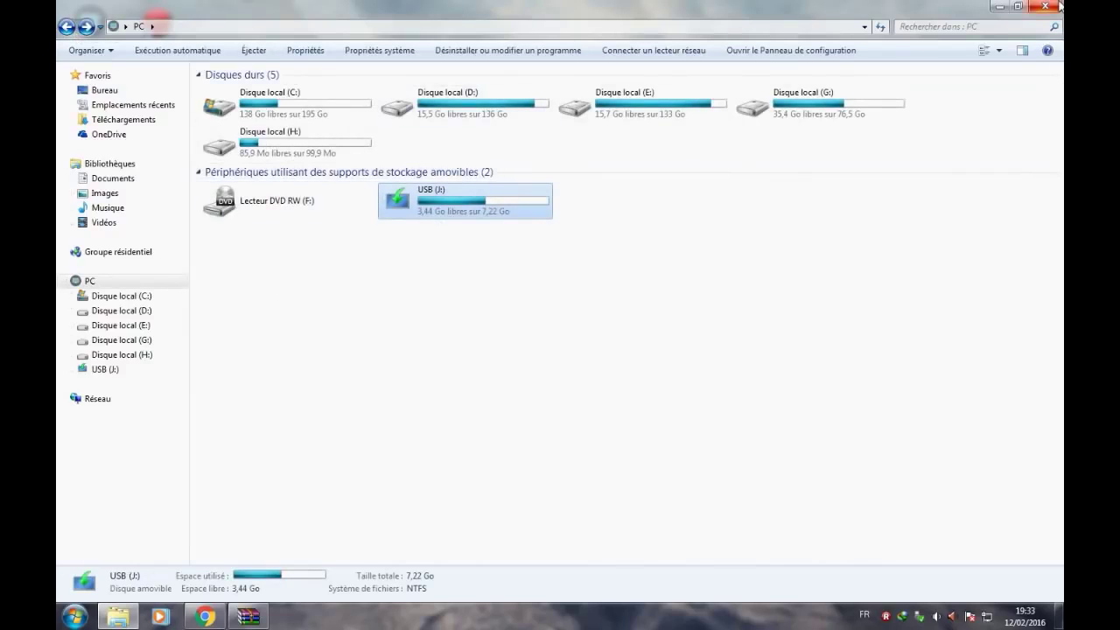
# Step: Close the Explorer window and the WinRAR window of the Win10_1511_French_x64 image
pyautogui.click(1059, 7)
pyautogui.moveTo(708, 73); pyautogui.dragTo(401, 121)
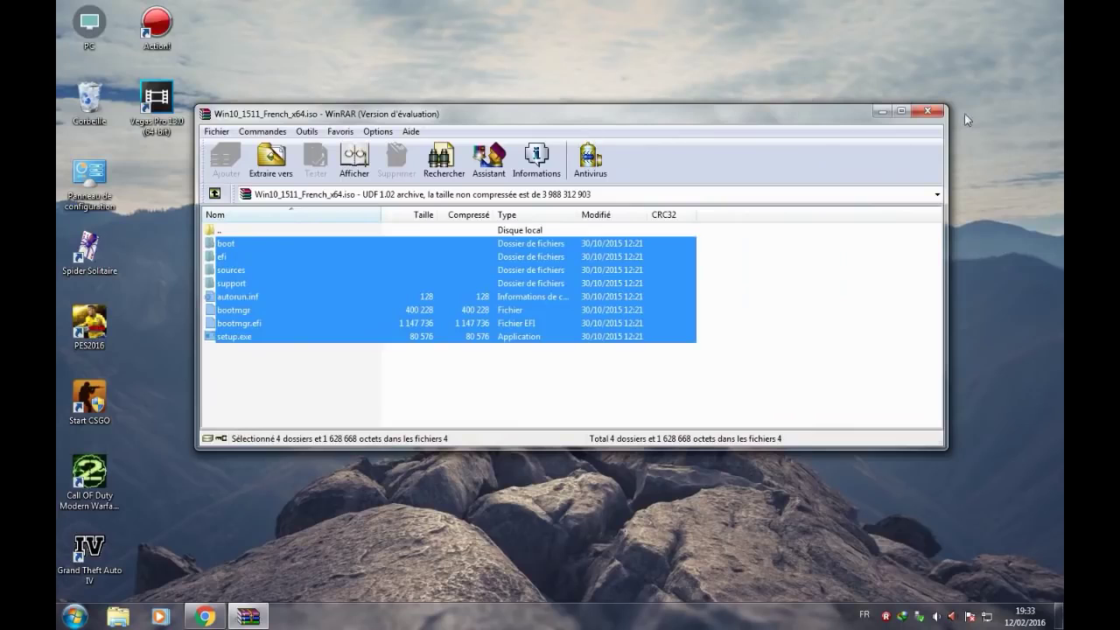
pyautogui.click(937, 115)
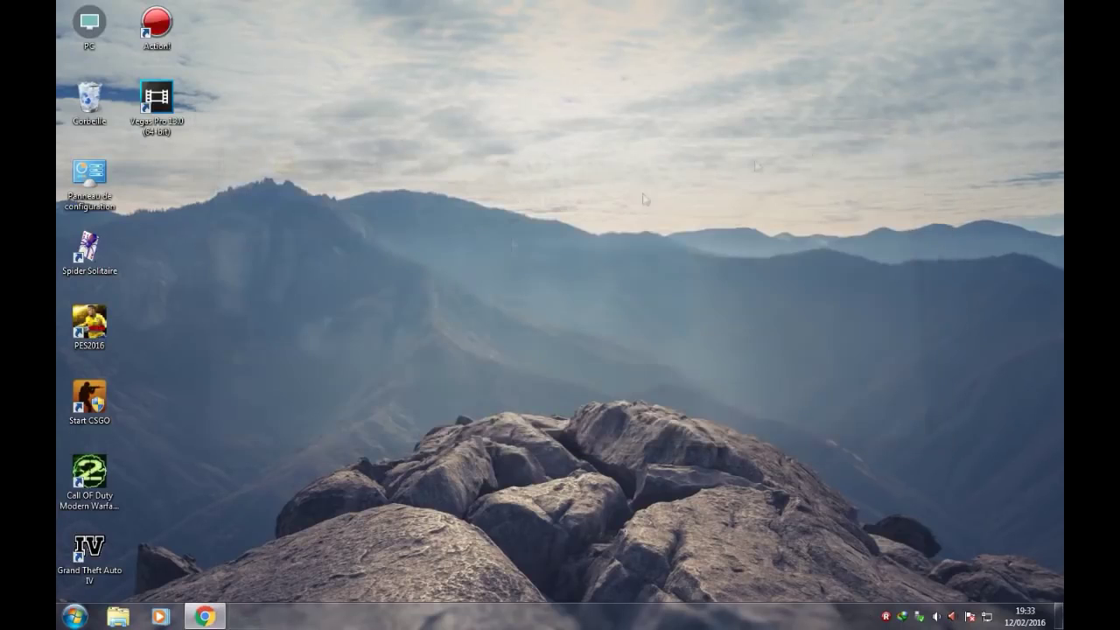
# Step: Restart the computer from Windows
pyautogui.click(74, 616)
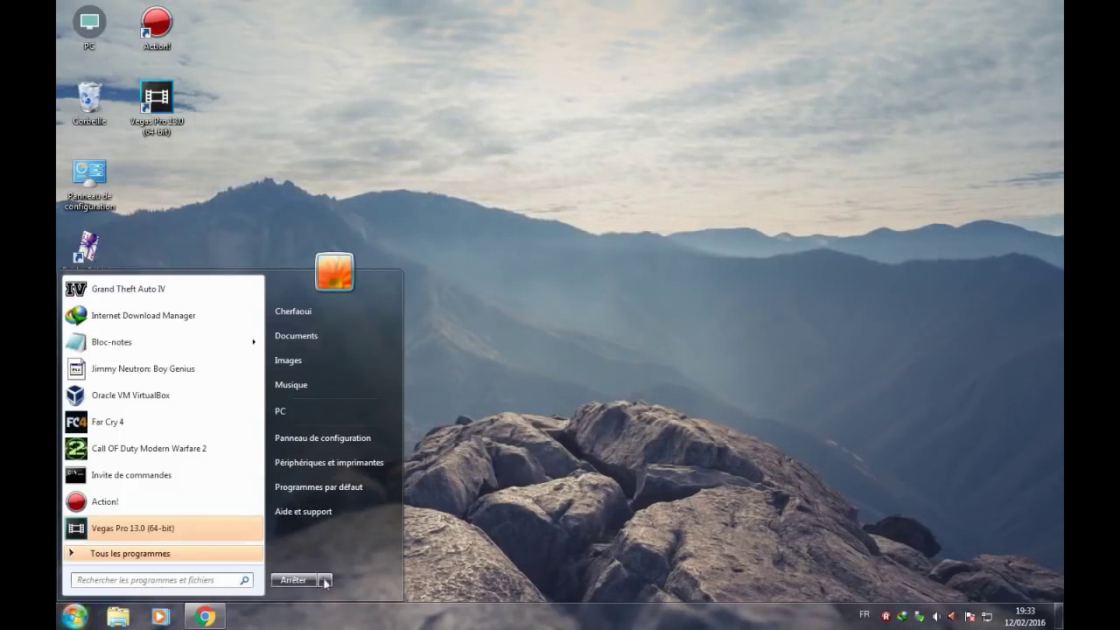
pyautogui.click(329, 580)
pyautogui.click(373, 561)
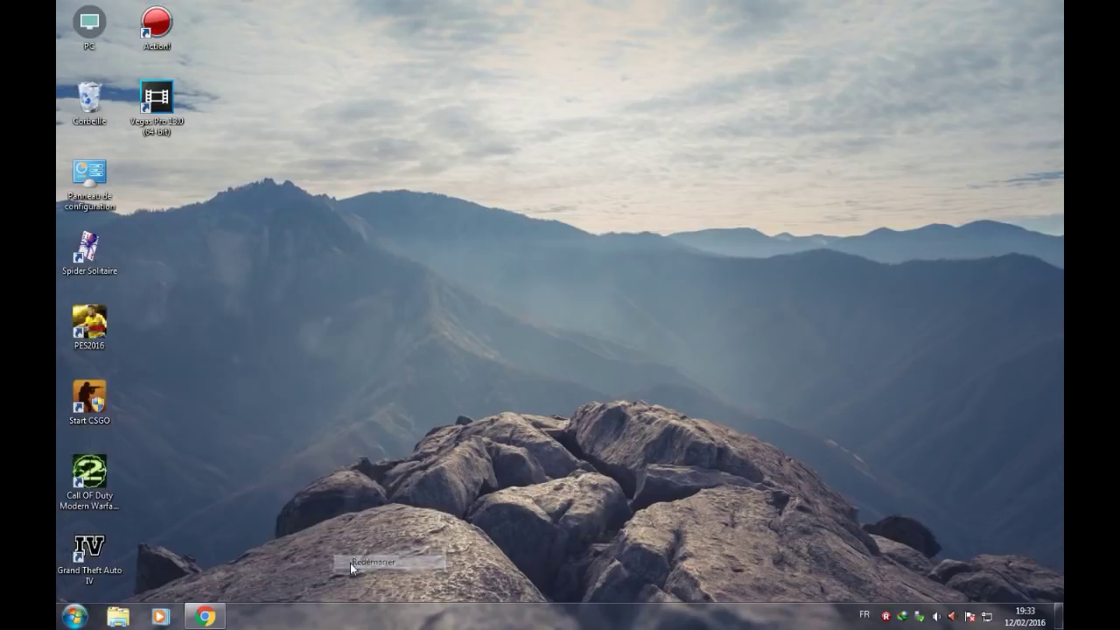